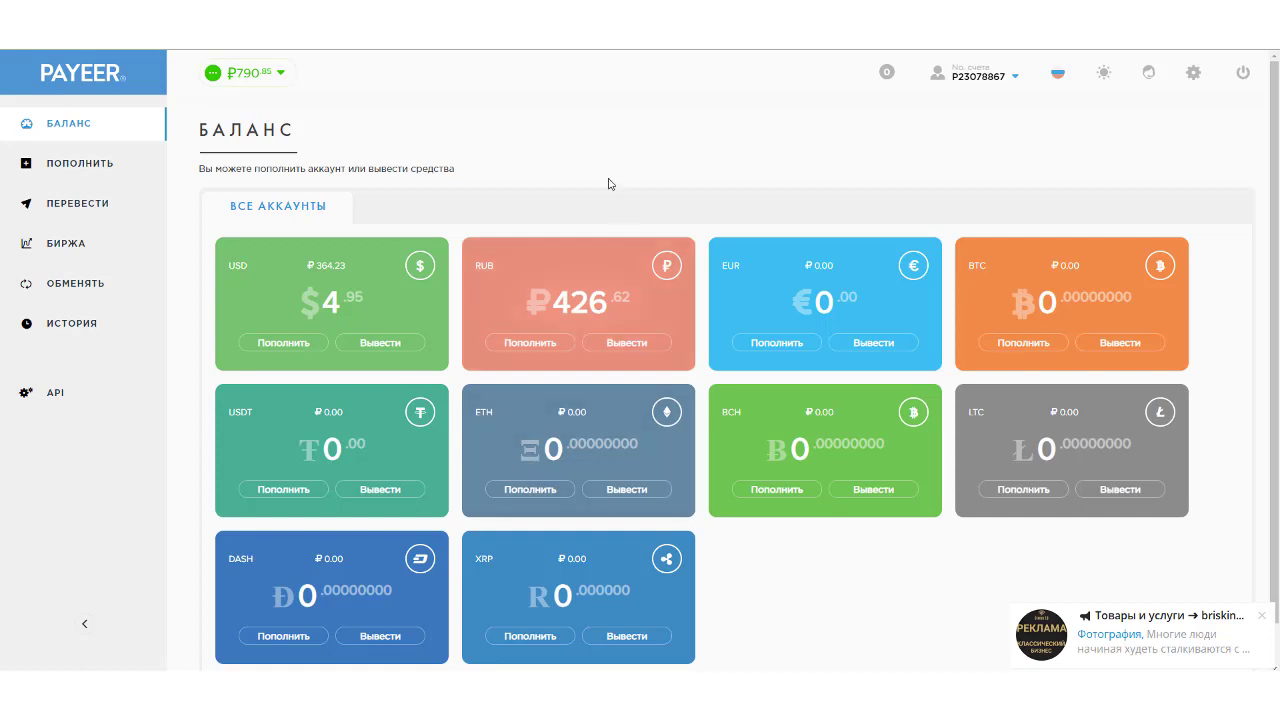
- Check which payment systems are offered for topping up the RUB account, then return to the balance overview
click(527, 344)
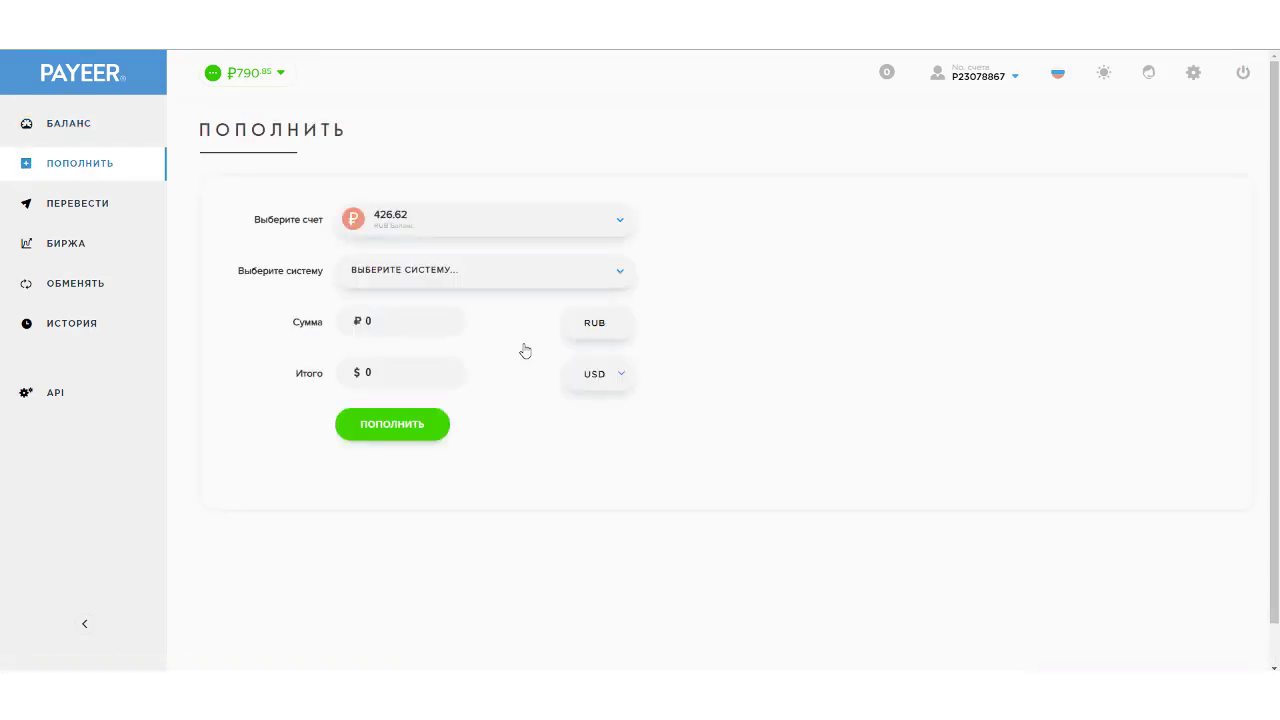
click(612, 272)
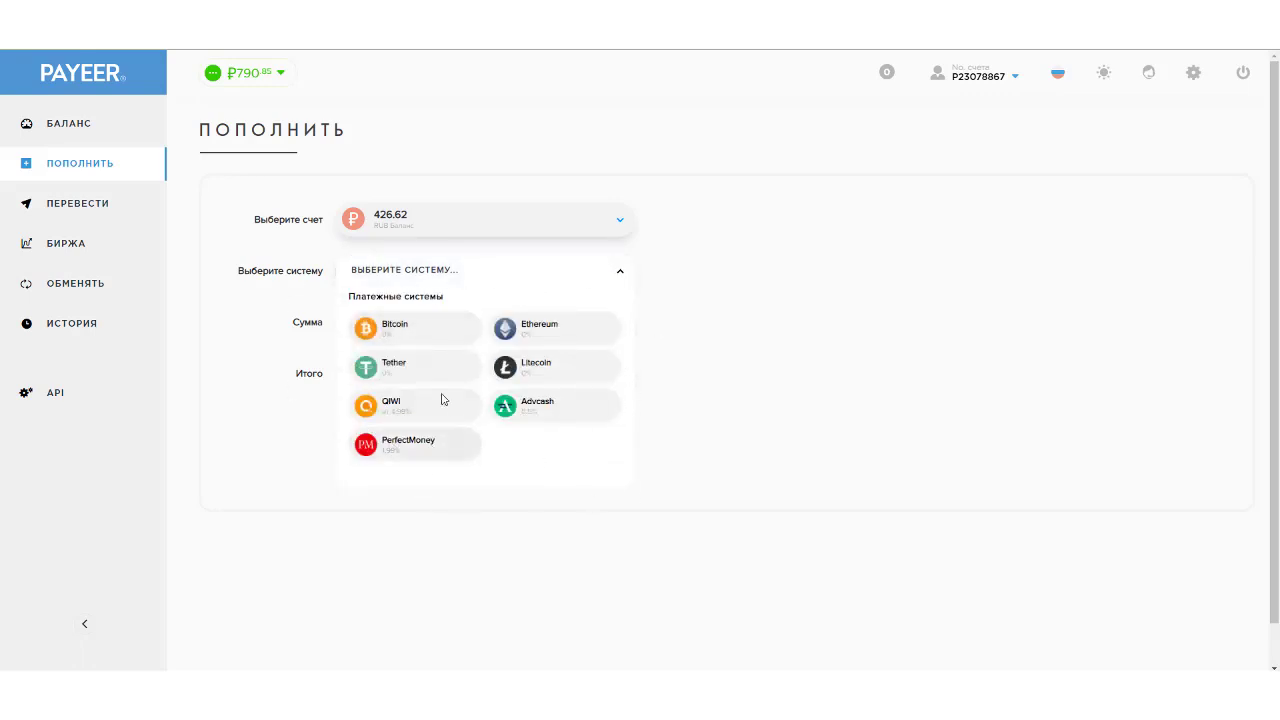
click(619, 277)
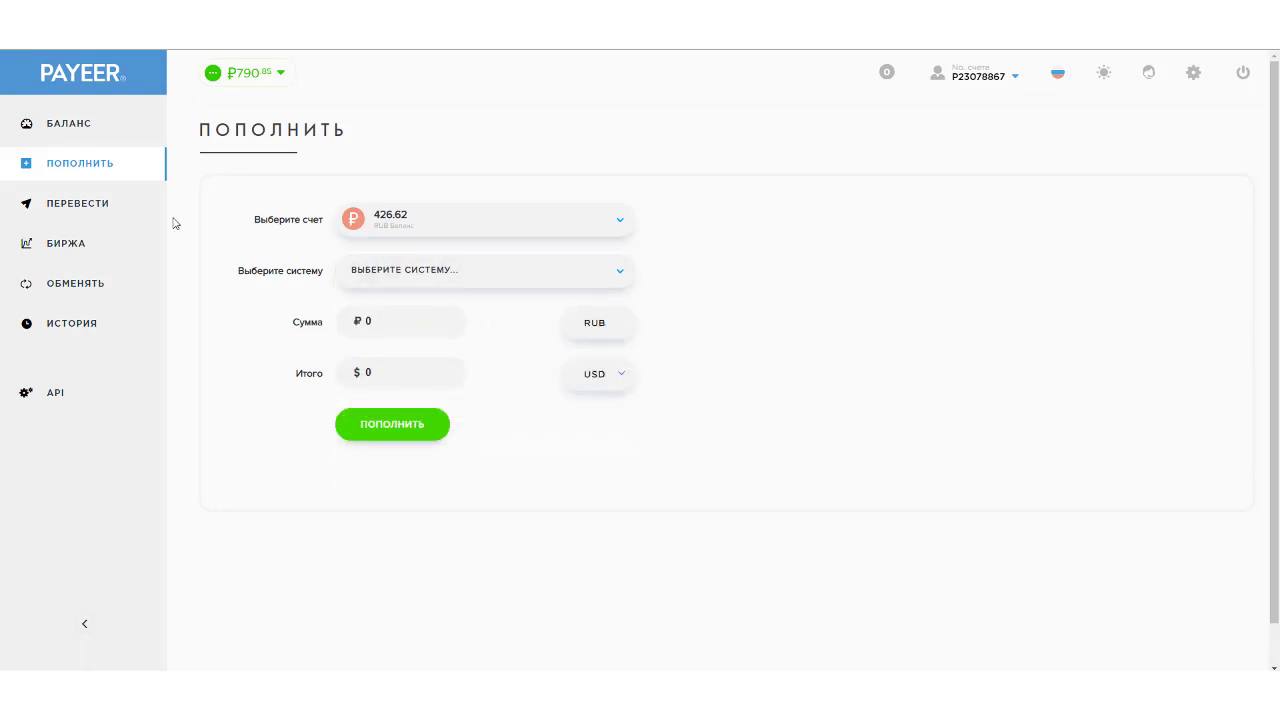
click(72, 129)
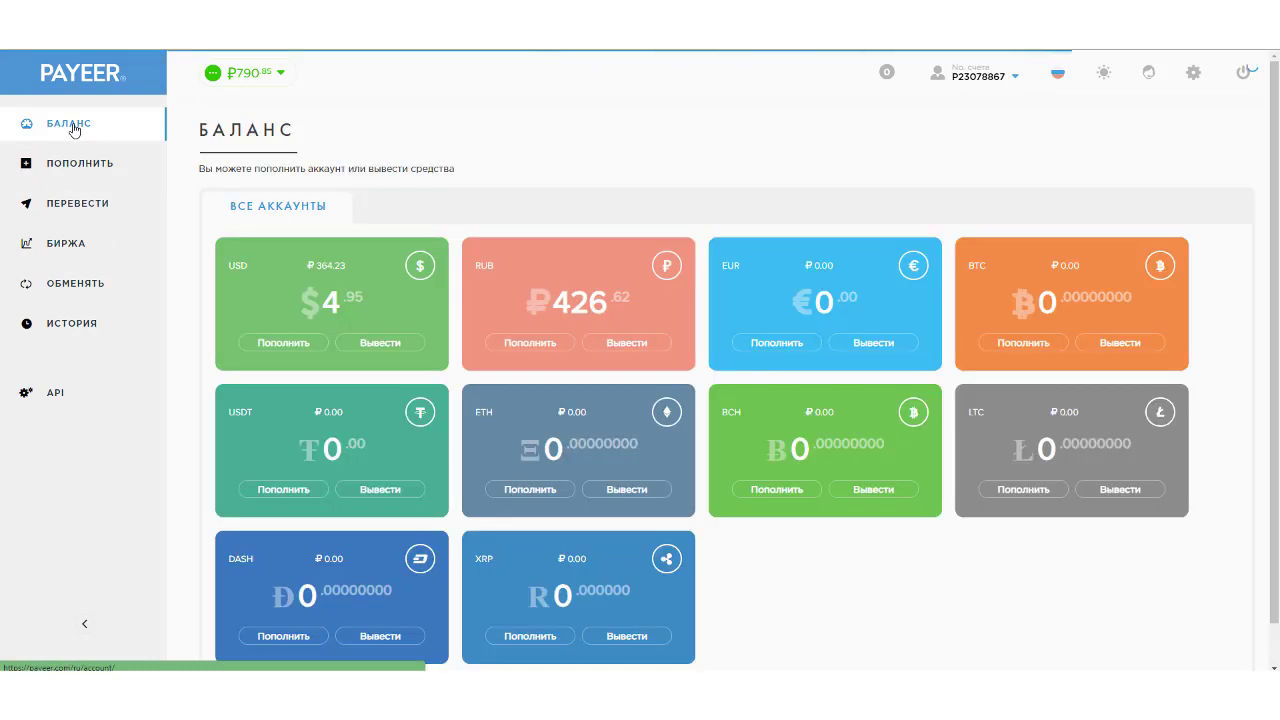
- Set up a top-up of the USD account using VISA with an amount of 1 USD
click(277, 347)
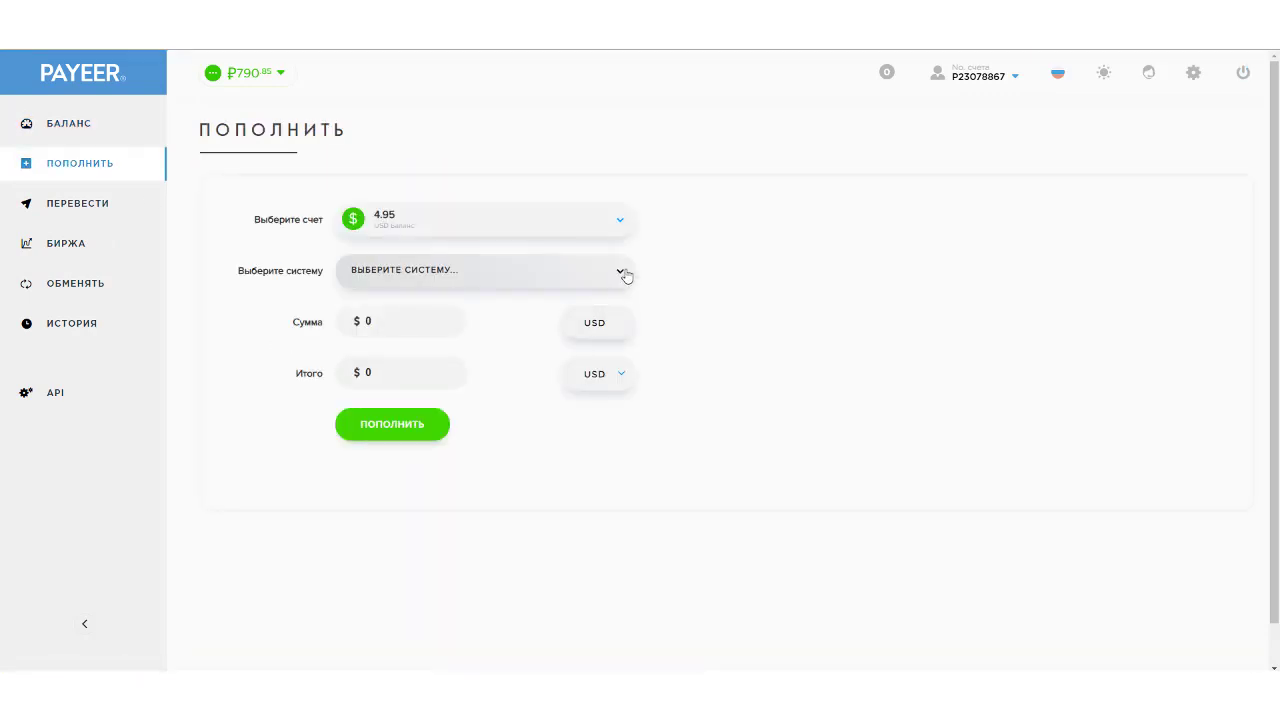
click(621, 275)
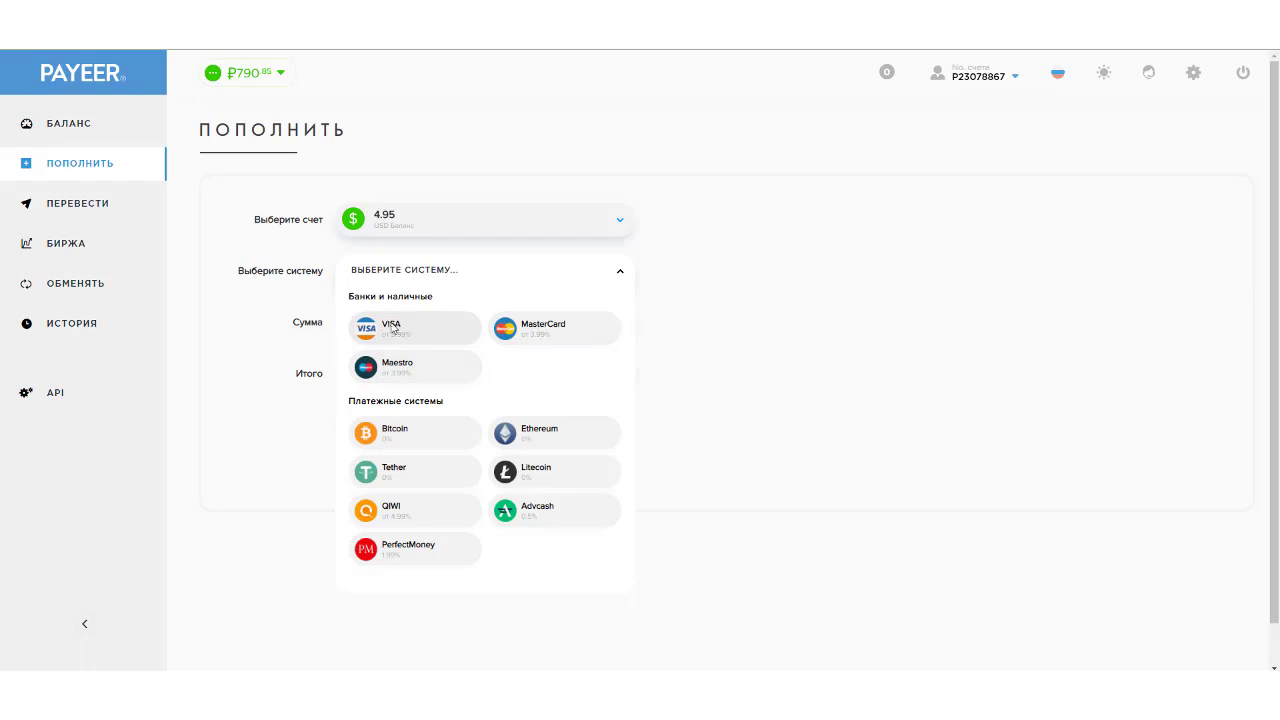
click(405, 332)
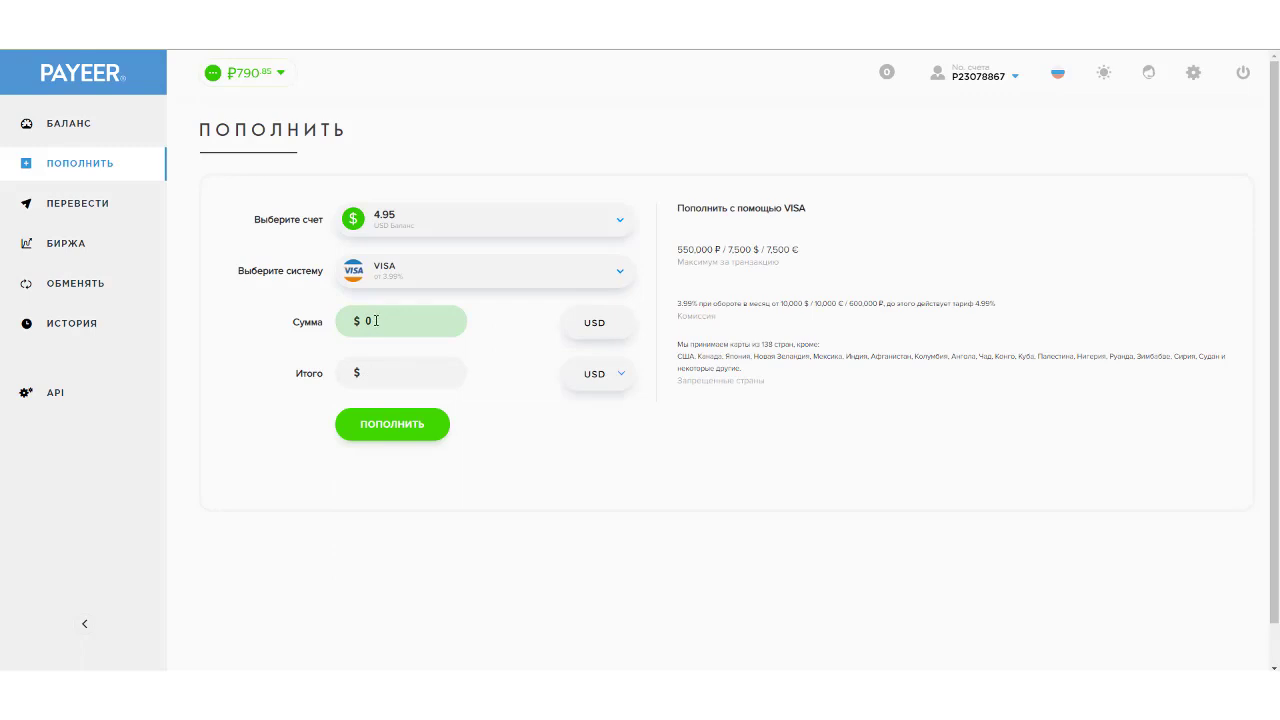
drag(376, 320, 366, 322)
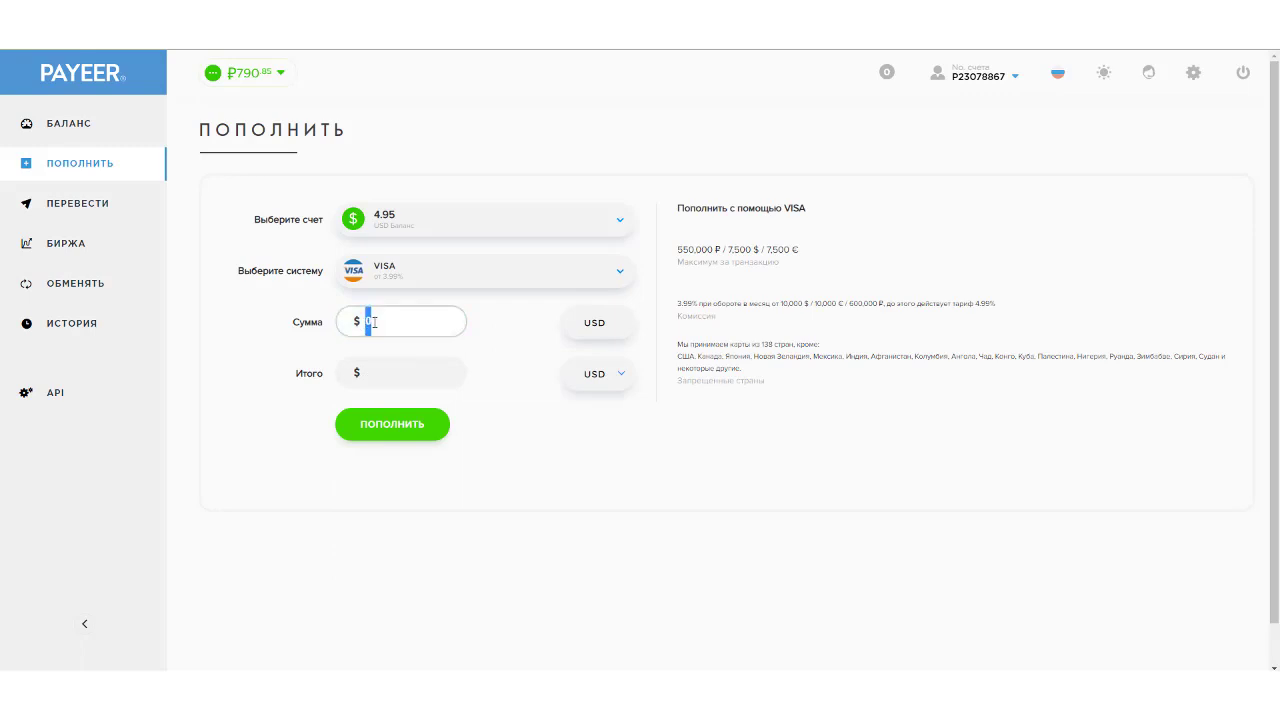
text(1)
- Review the commission terms for topping up with VISA, including the rate tied to monthly turnover
double_click(687, 302)
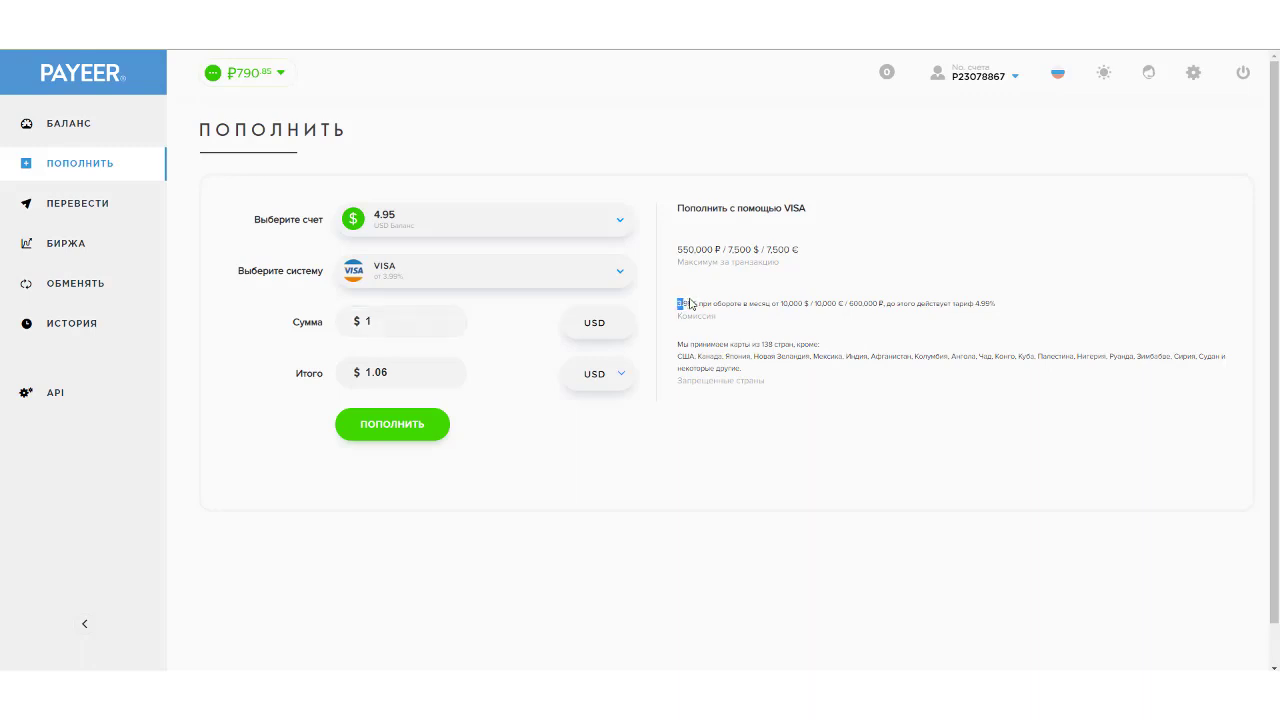
drag(687, 302, 676, 206)
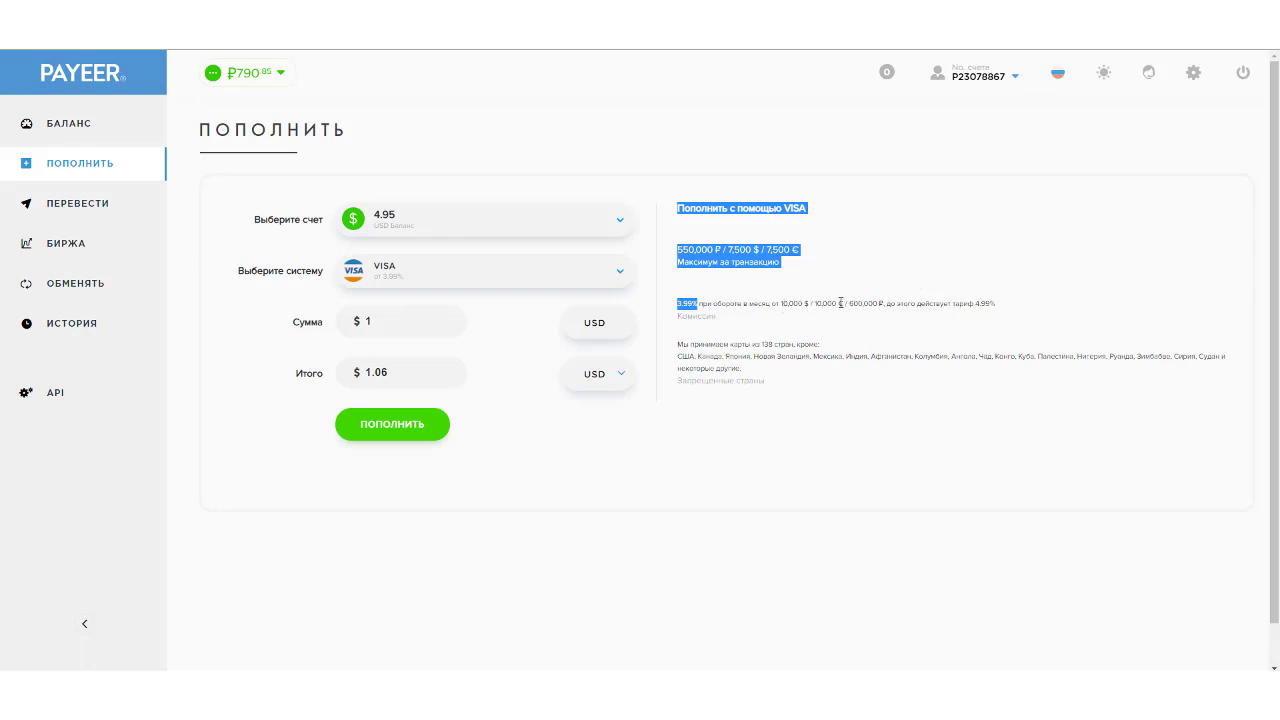
drag(997, 302, 966, 305)
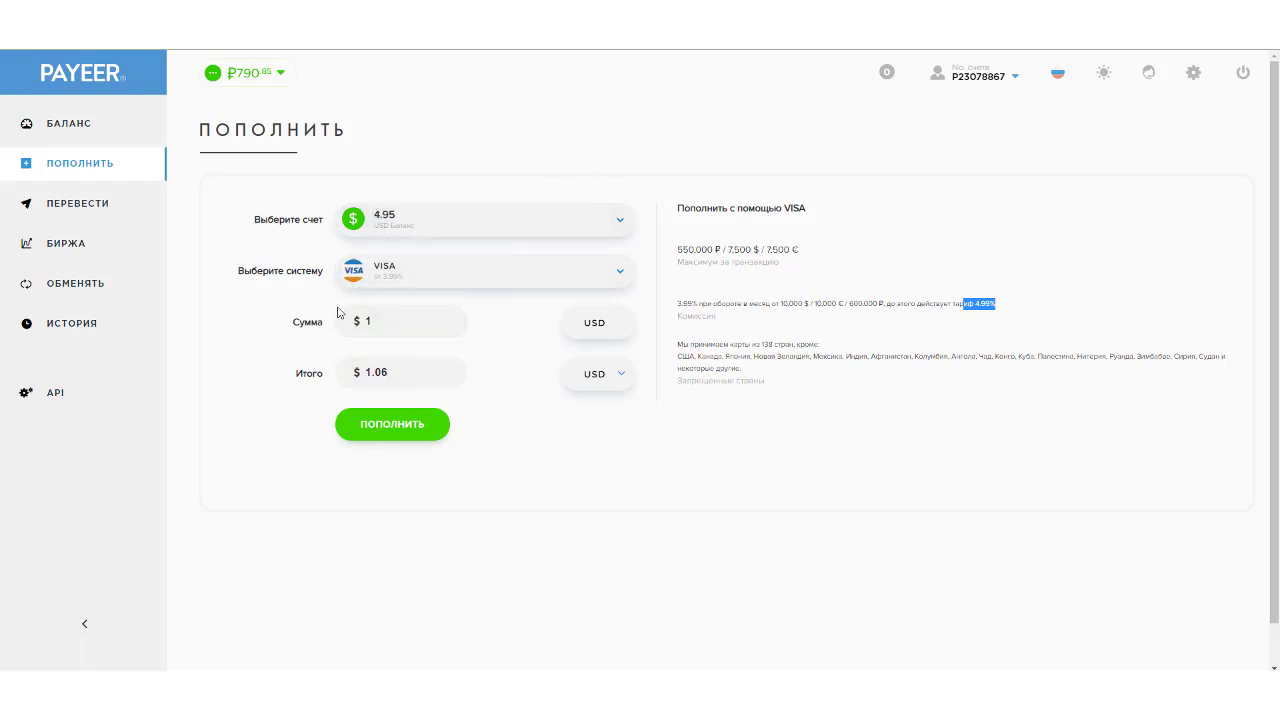
- Submit the USD top-up request and confirm the VISA payment order
click(395, 428)
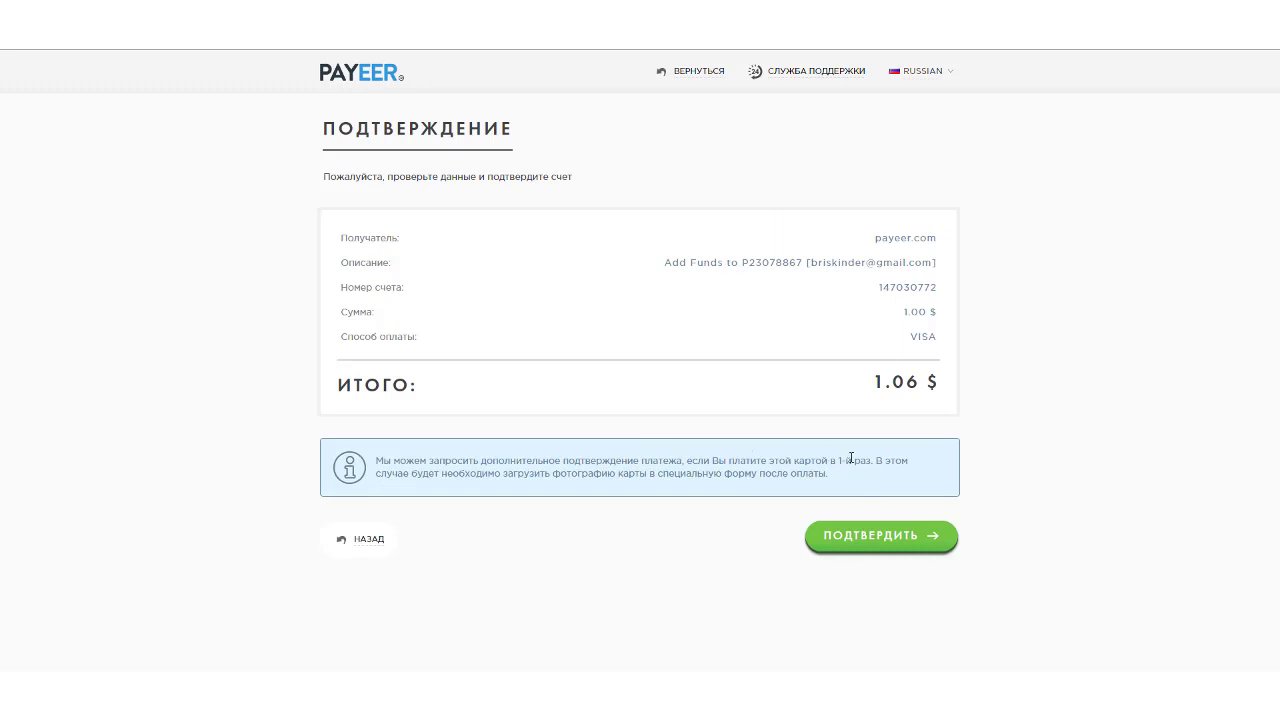
click(858, 538)
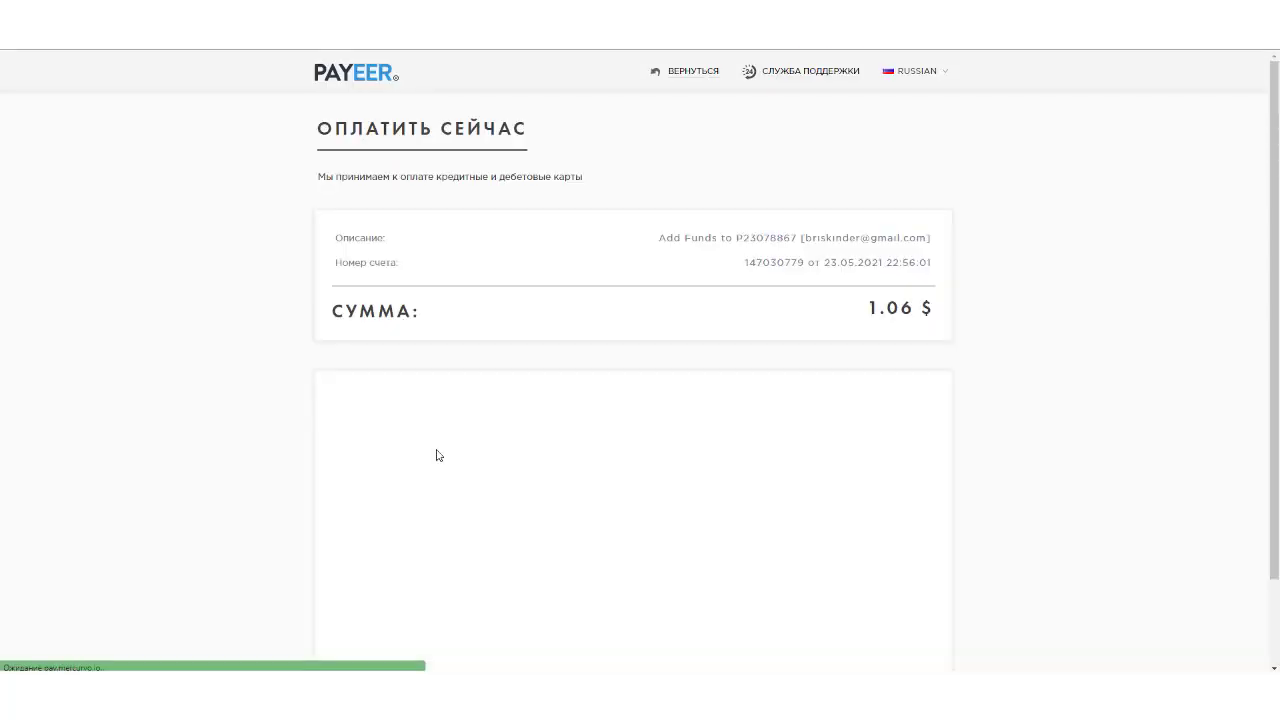
- Fill in the card number, expiry date, cardholder name and security code, submit the payment, and dismiss the offer to save the card
scroll(437, 455, down, 1)
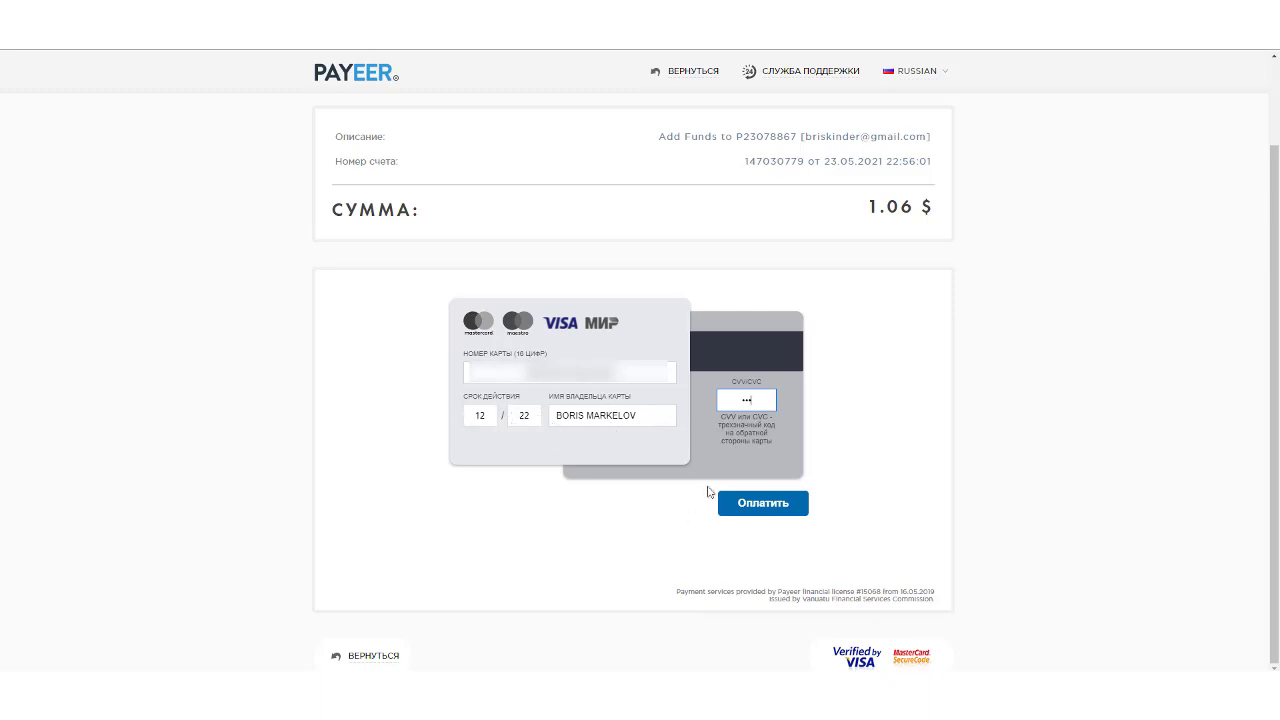
click(761, 504)
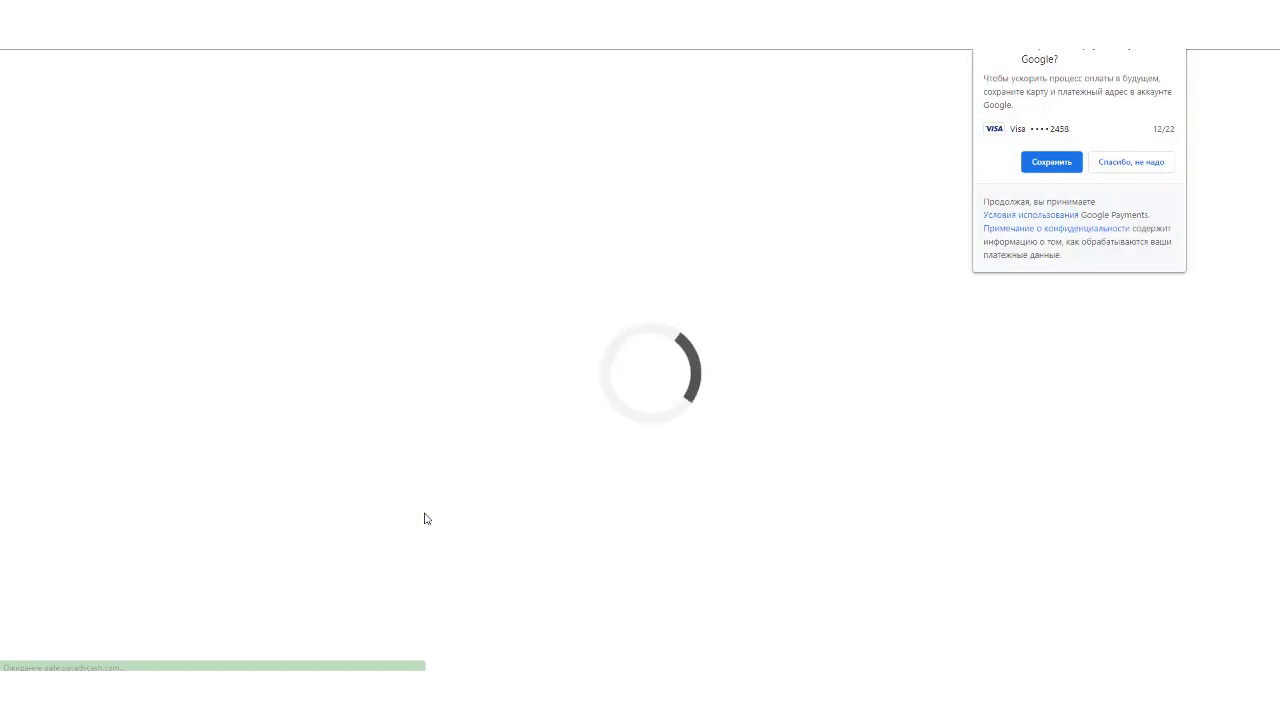
click(1169, 57)
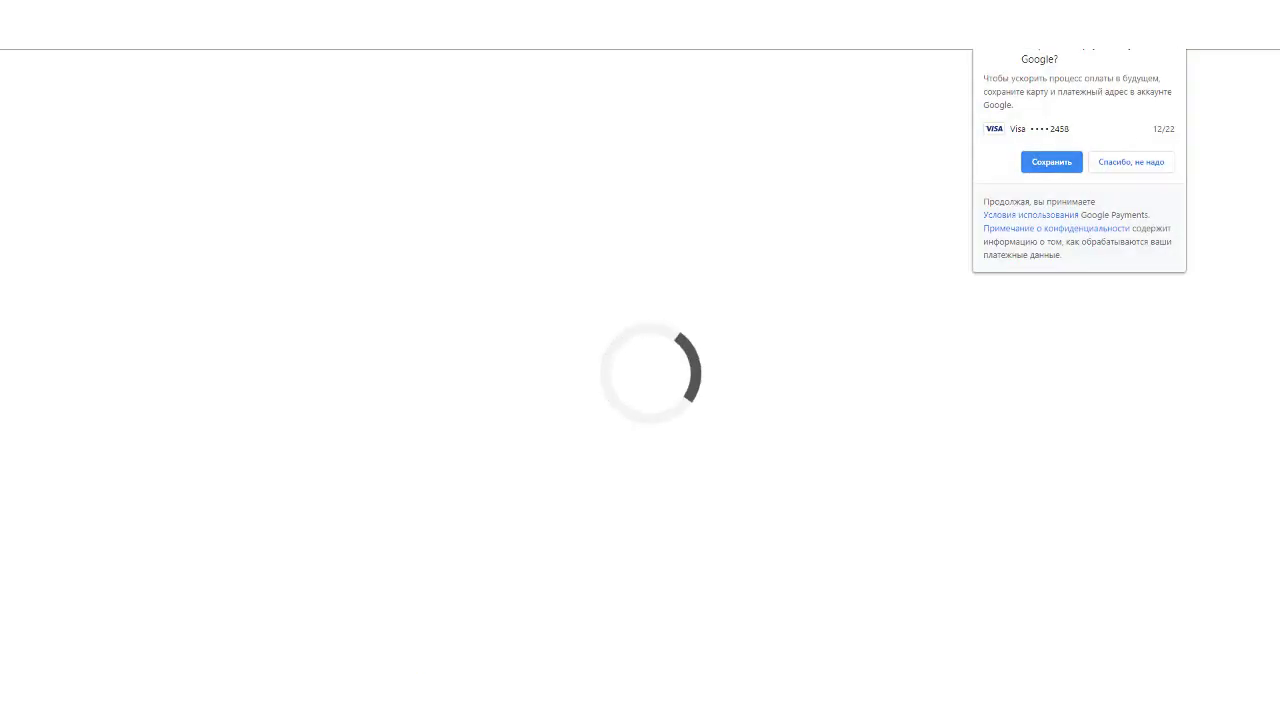
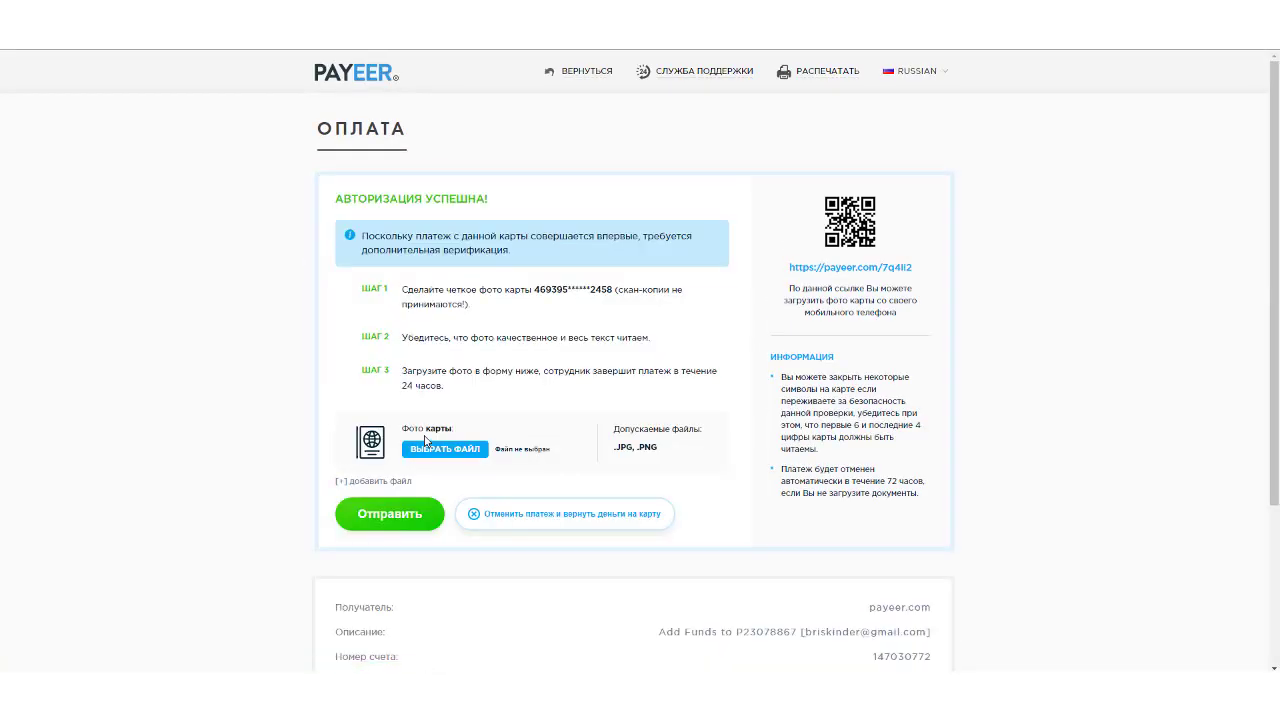
- Read the card verification instructions, including which card to photograph, and examine the payment details below them
scroll(480, 330, down, 1)
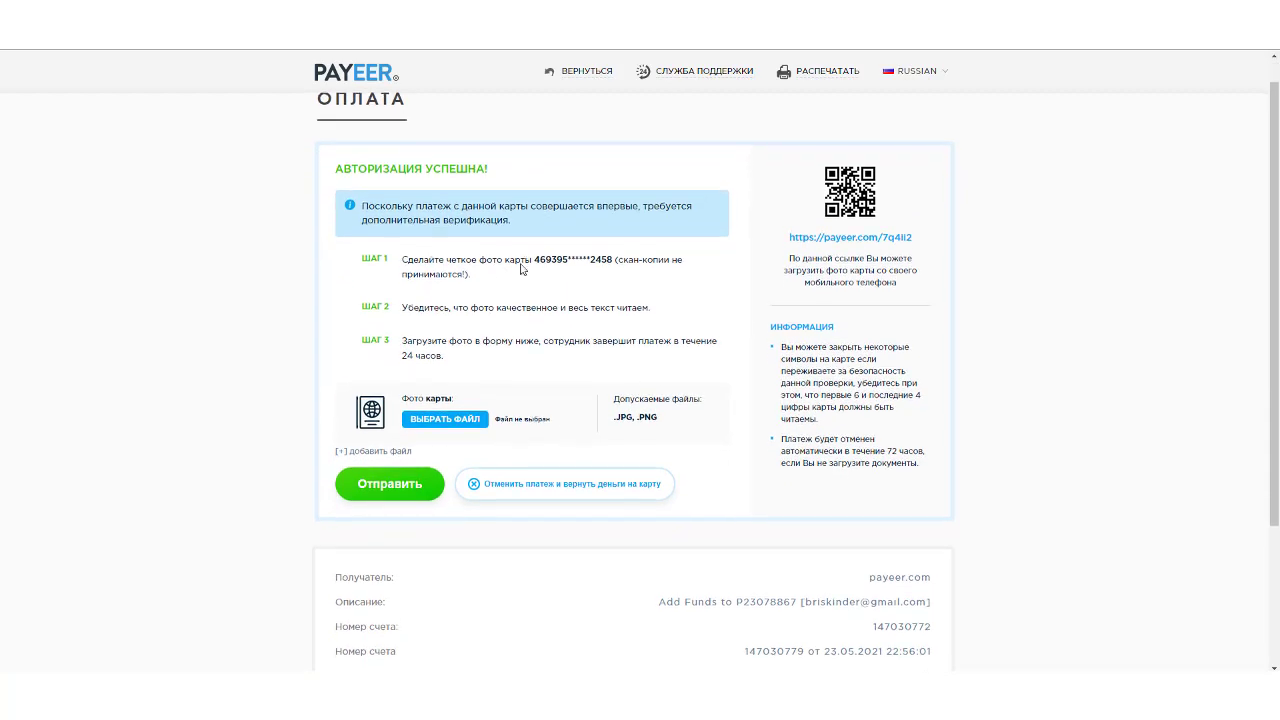
scroll(528, 247, down, 1)
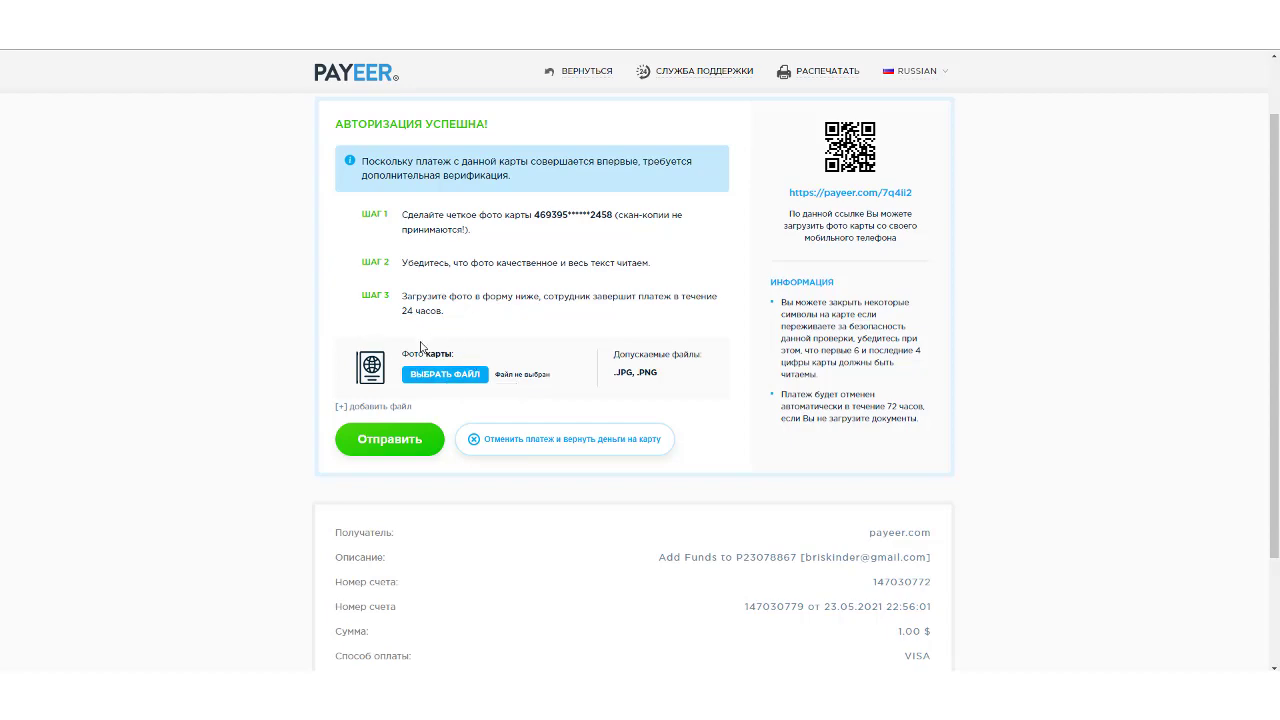
scroll(503, 470, down, 2)
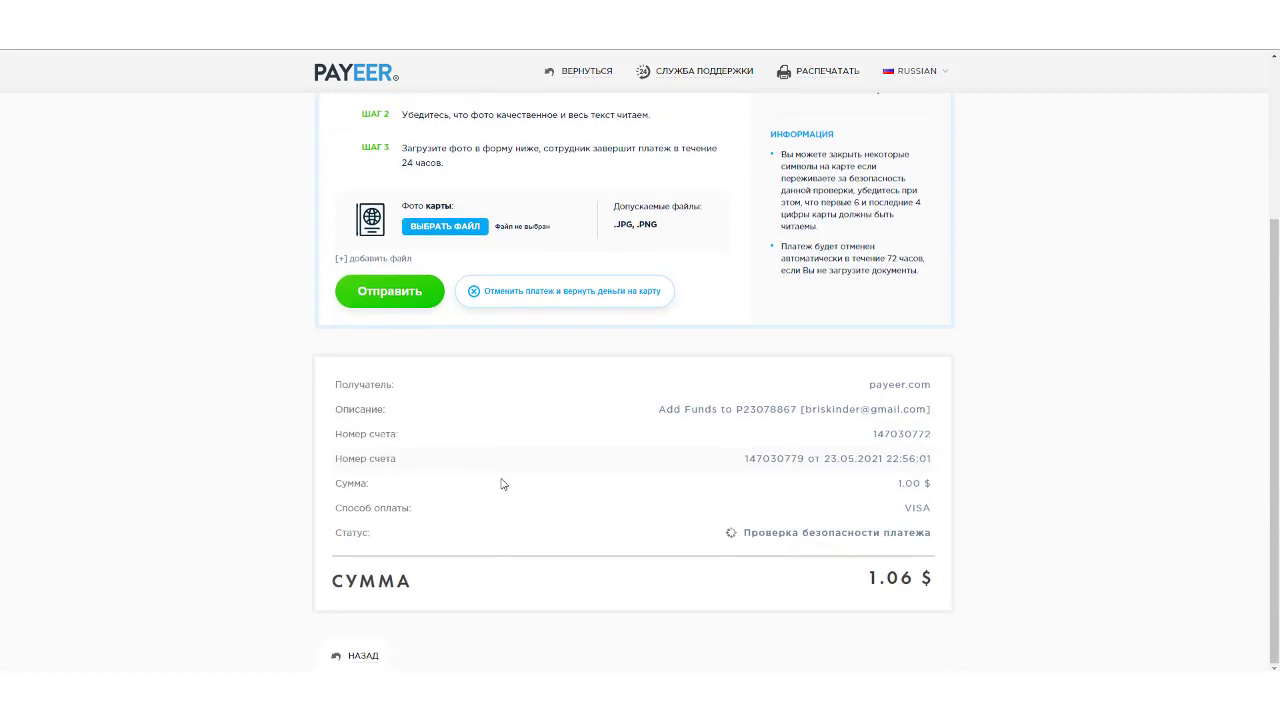
scroll(548, 475, up, 2)
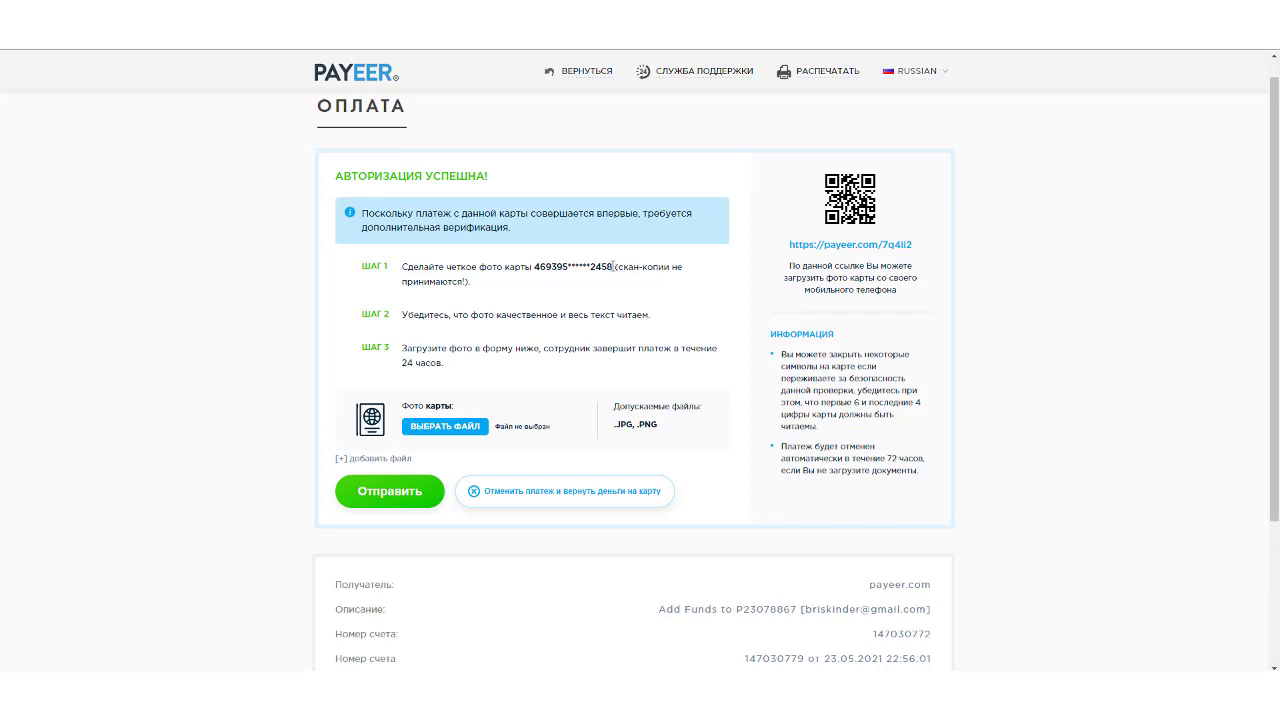
drag(613, 266, 536, 266)
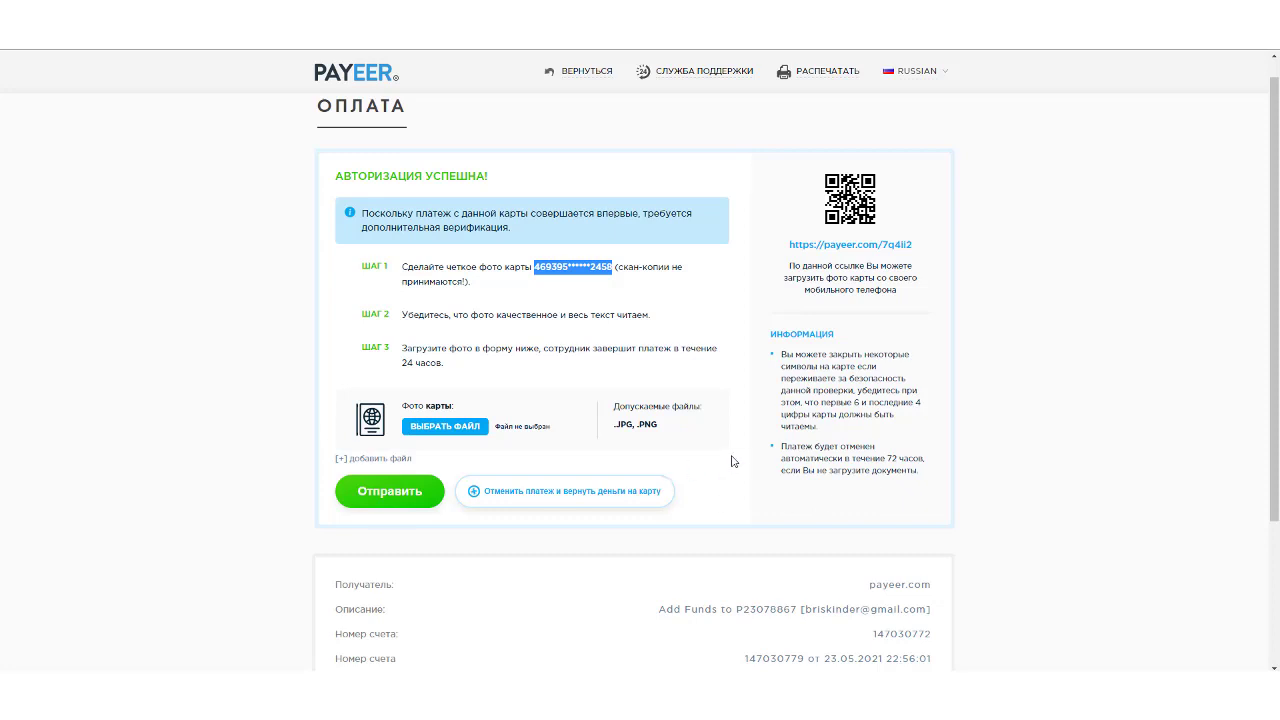
click(637, 286)
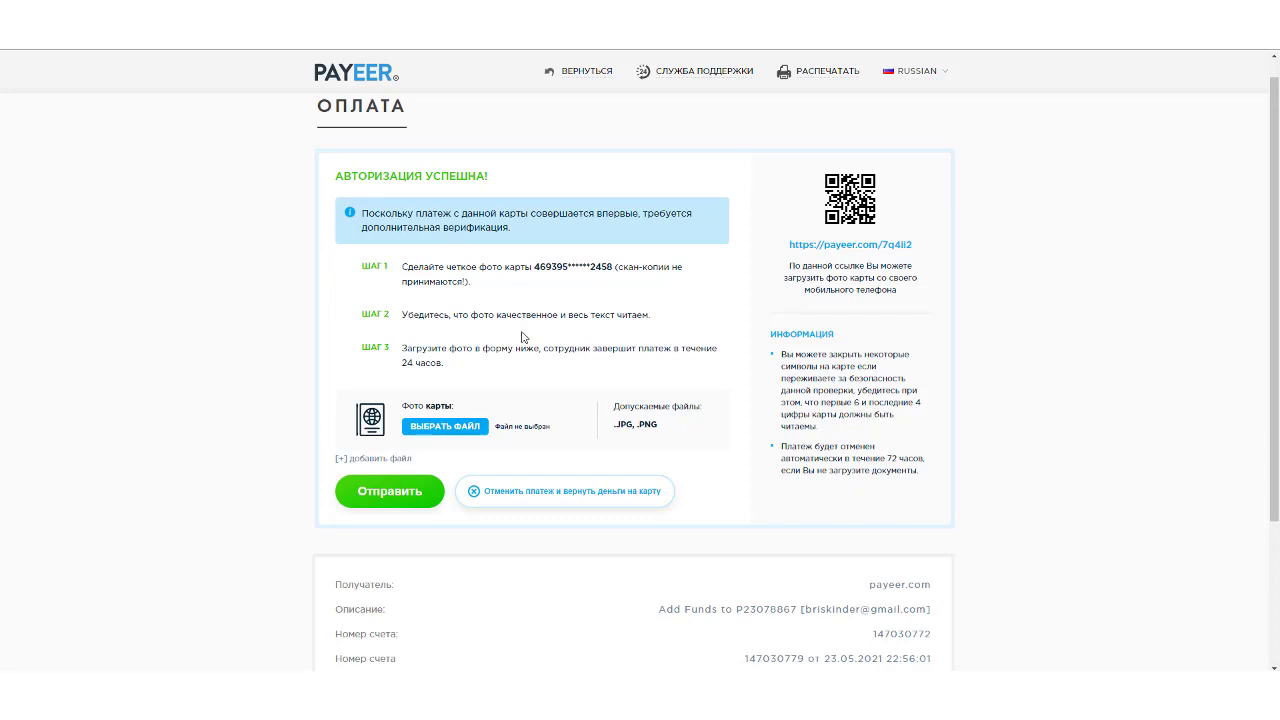
- Start choosing the card photo file and browse to the camera photos in the DCIM folder on the HUAWEI P30 lite's memory card
click(440, 427)
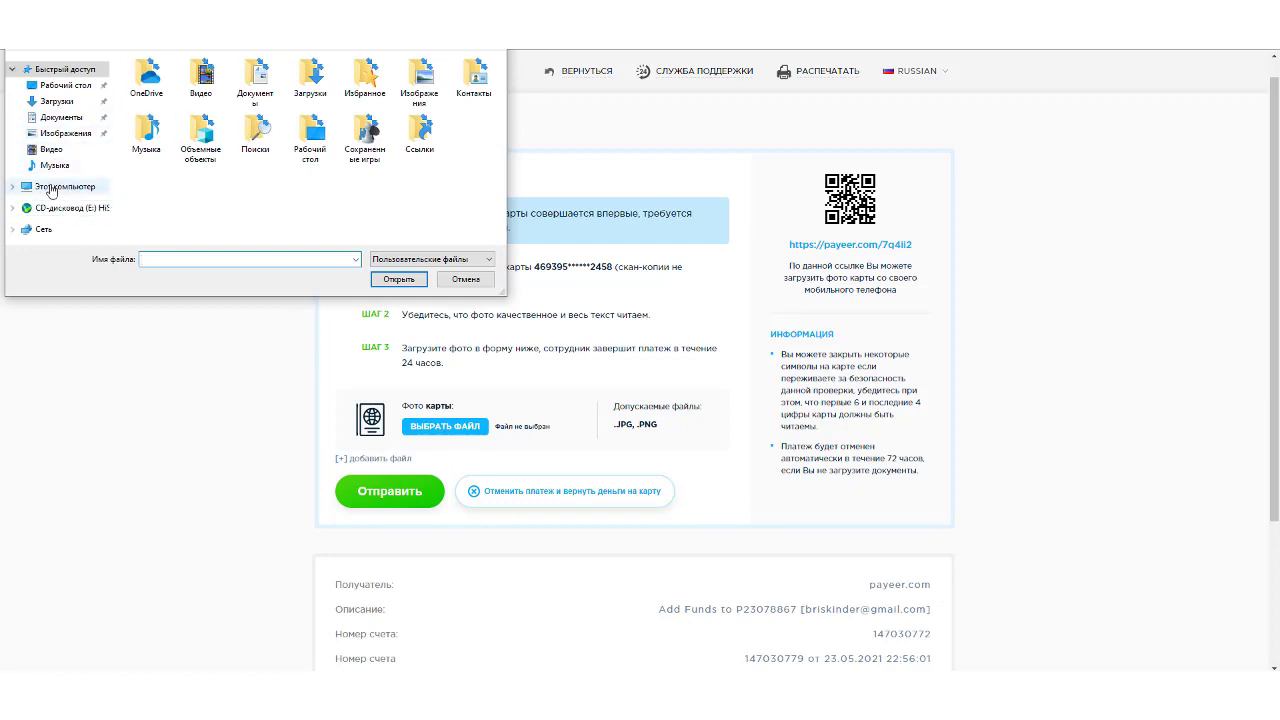
click(51, 189)
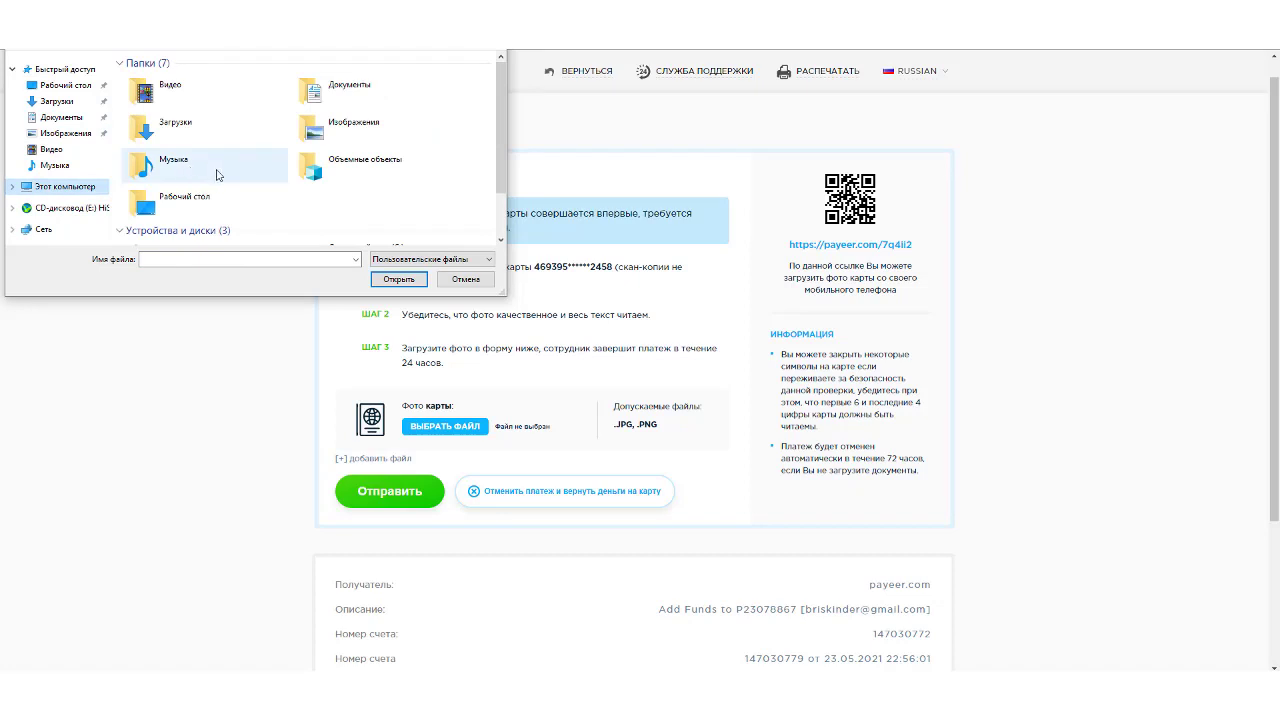
scroll(310, 170, down, 1)
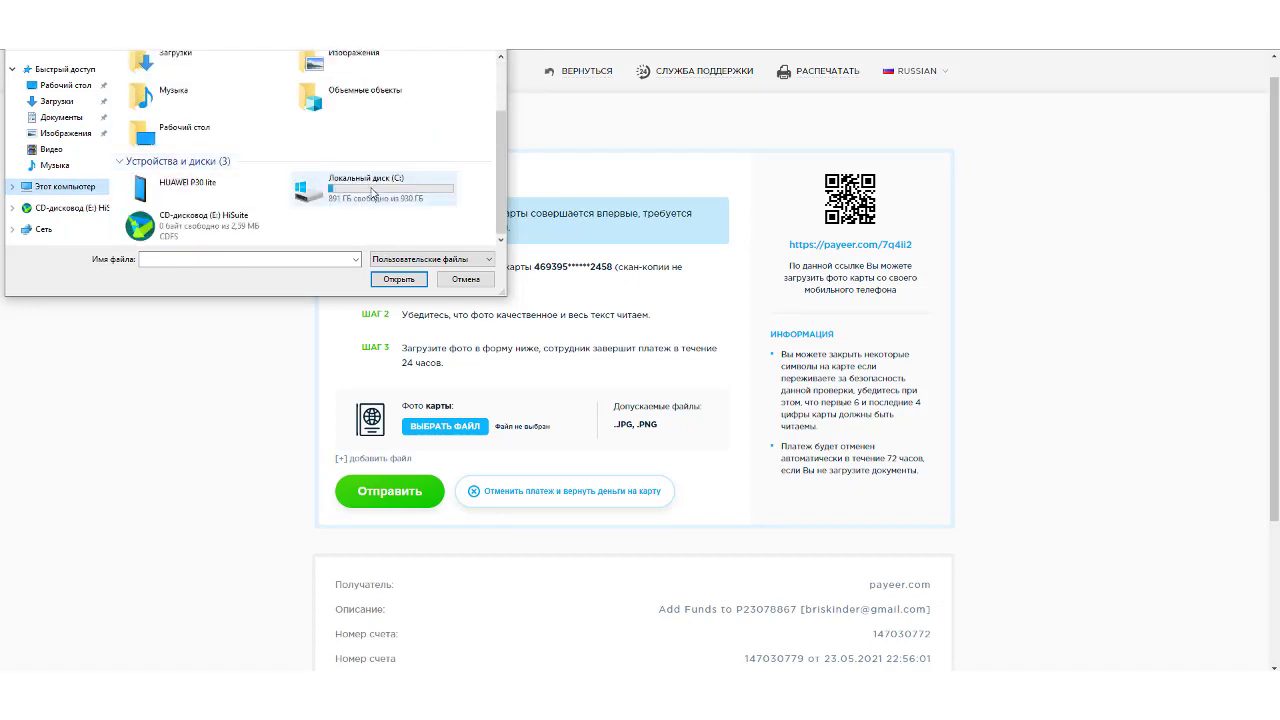
double_click(195, 186)
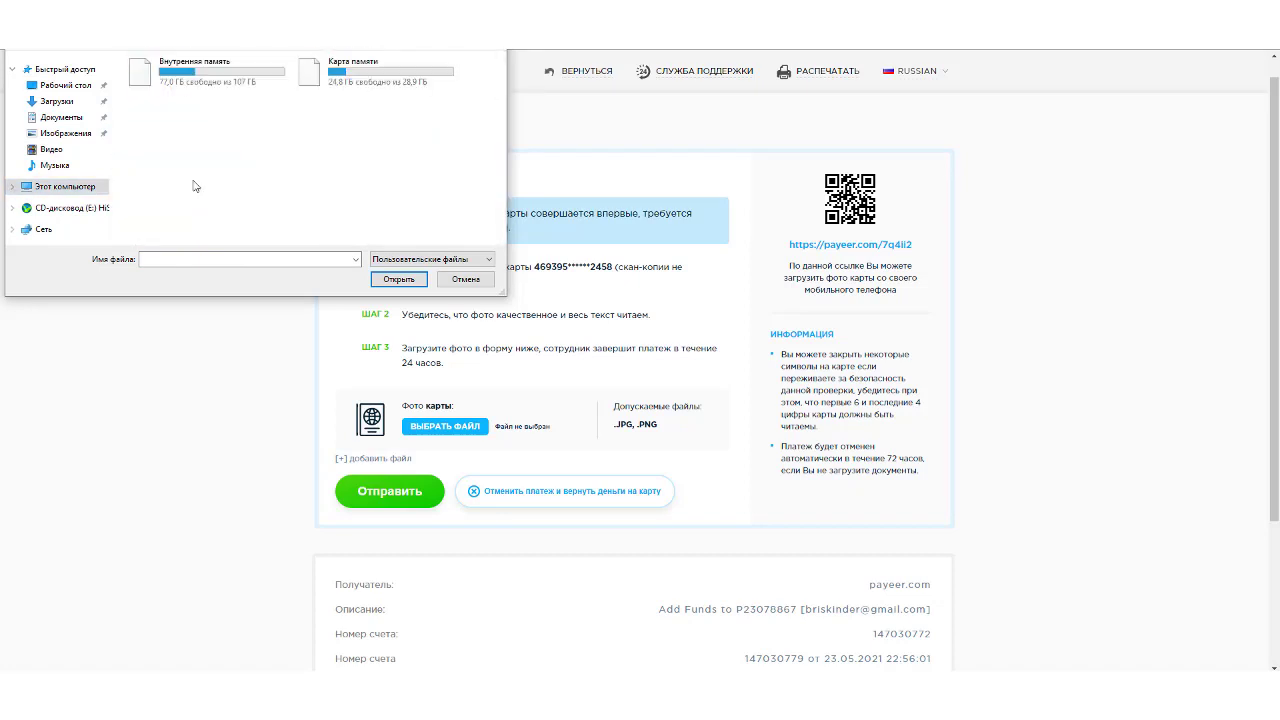
double_click(357, 75)
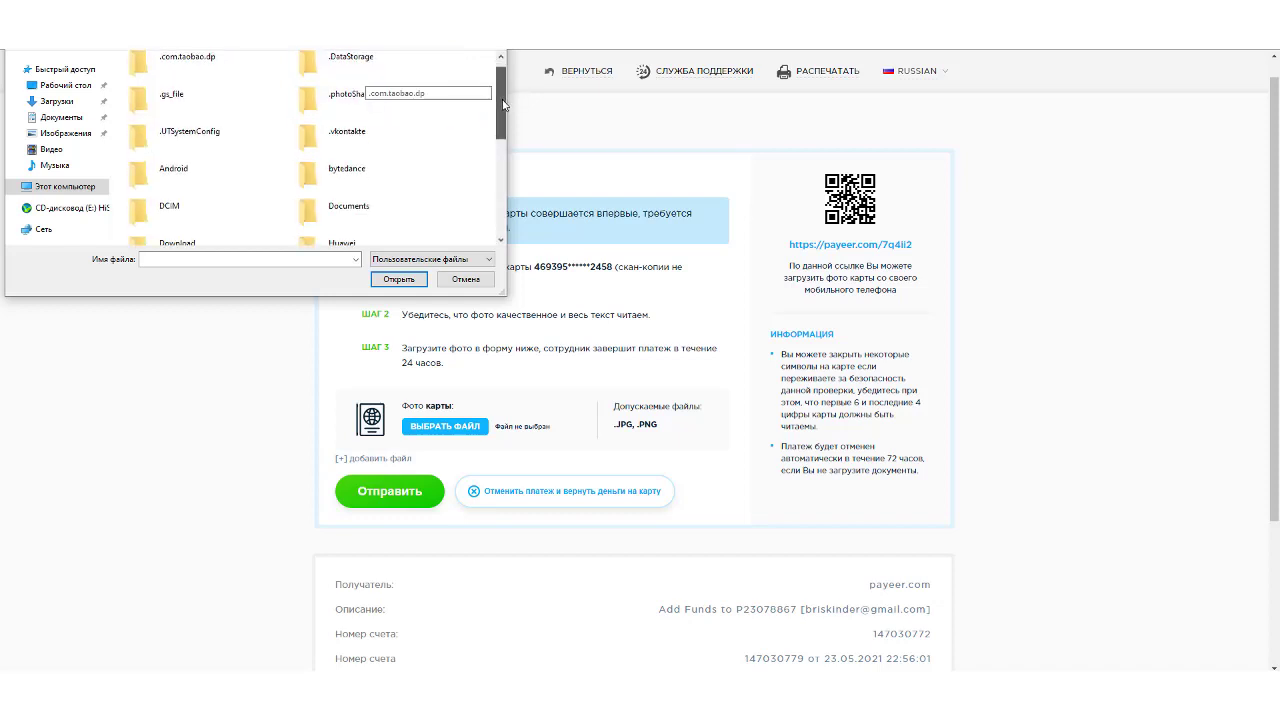
drag(504, 104, 510, 78)
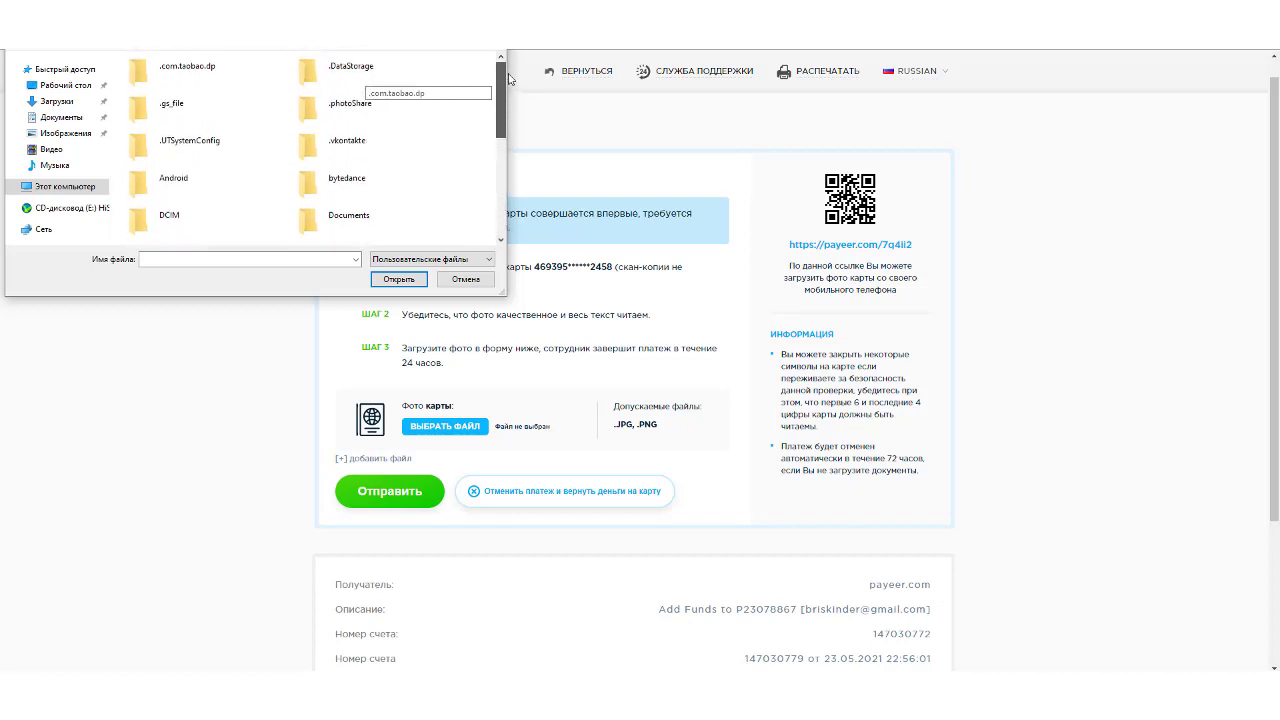
double_click(187, 216)
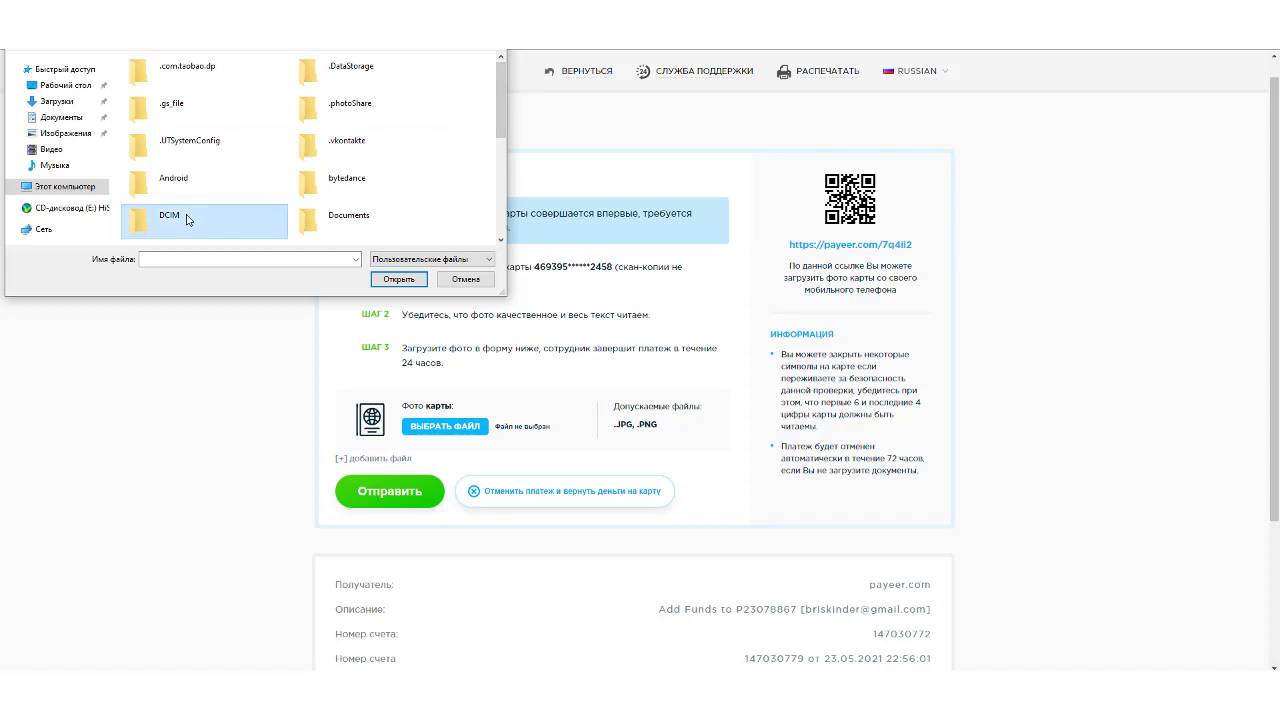
double_click(183, 80)
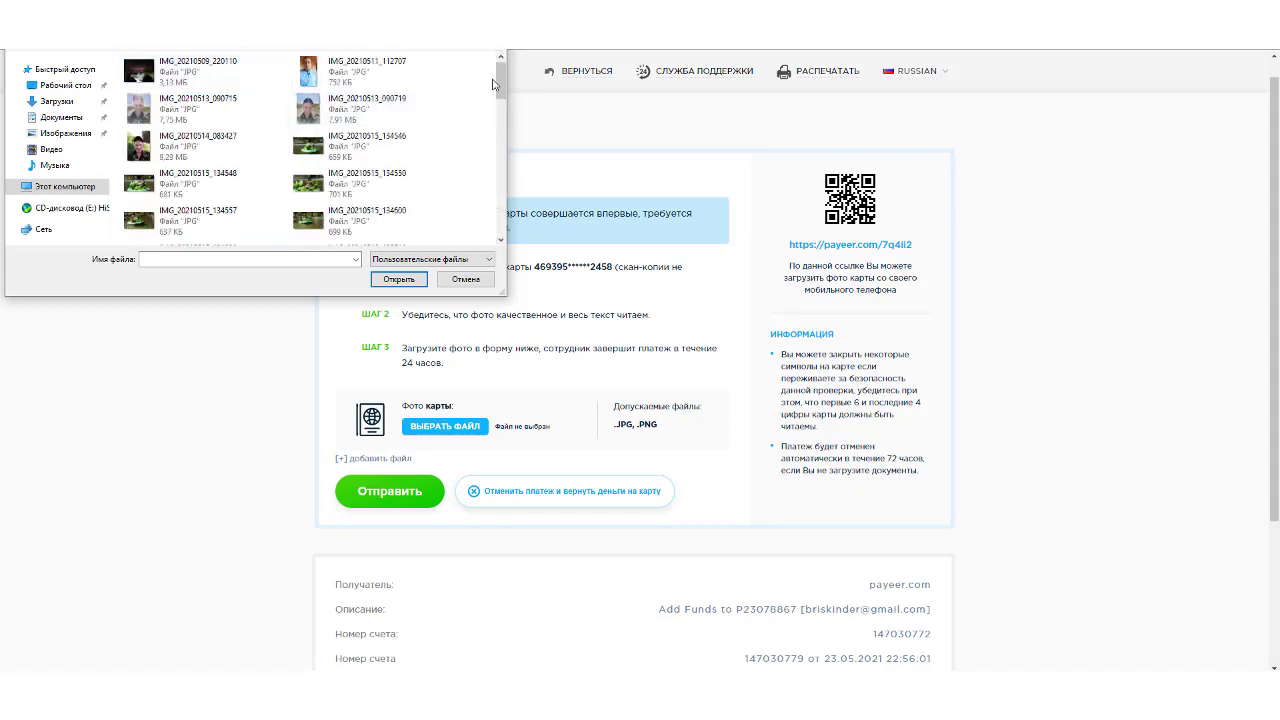
- Attach the photo IMG_20210523_230410 as the card photo and send it for verification
mouse_move(503, 85)
mouse_down()
mouse_move(489, 226)
mouse_move(518, 78)
mouse_up()
scroll(200, 180, down, 10)
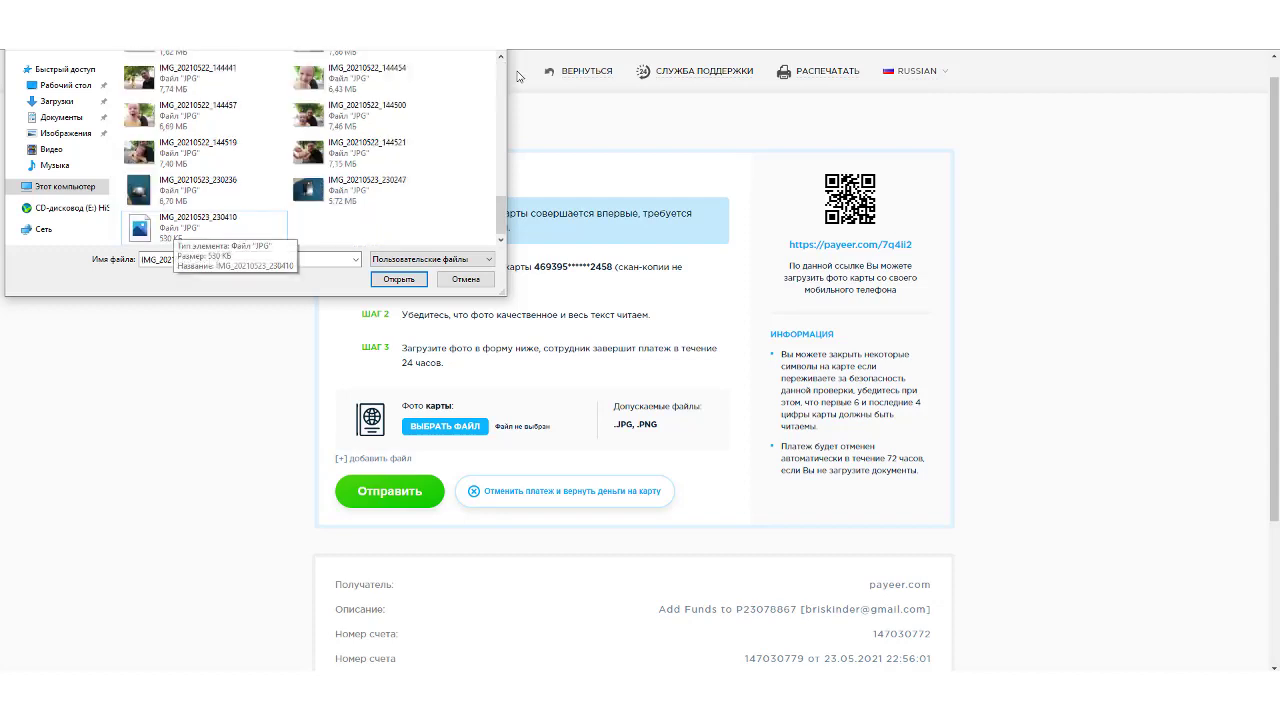
click(175, 228)
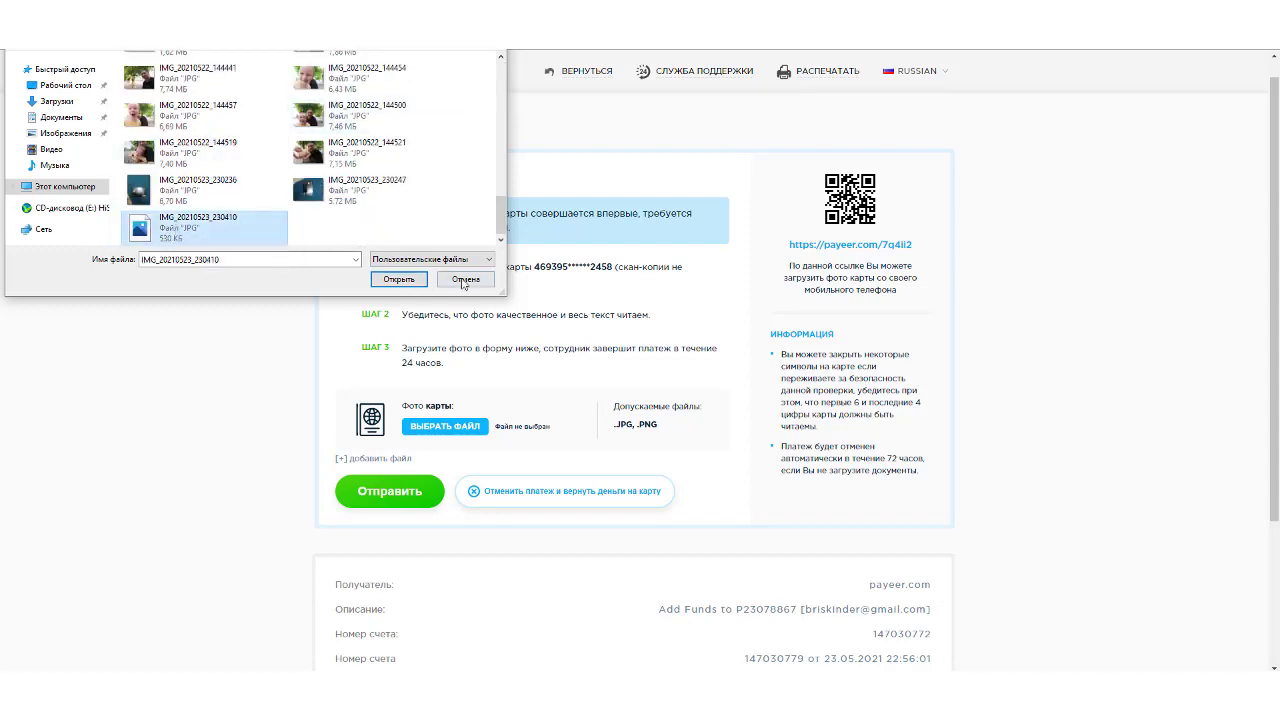
click(398, 279)
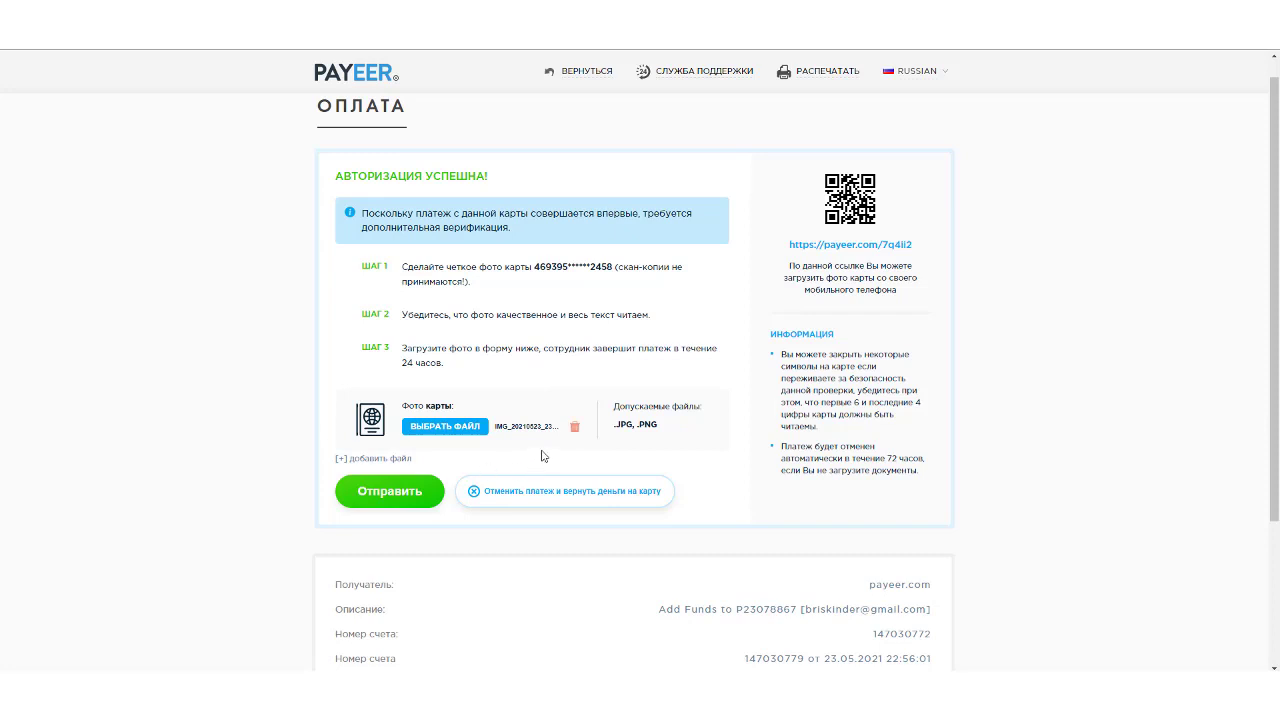
click(388, 495)
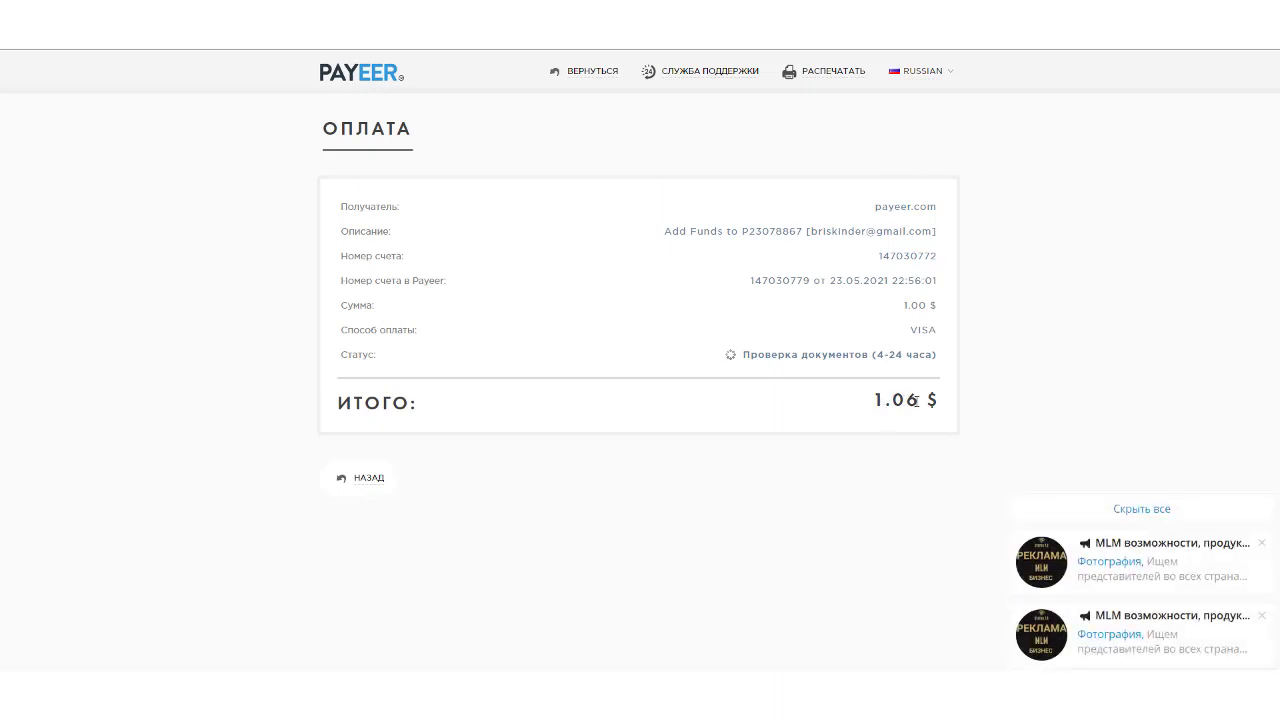
- Leave the payment status page, return to the Payeer account and check the USD account's balance
click(362, 480)
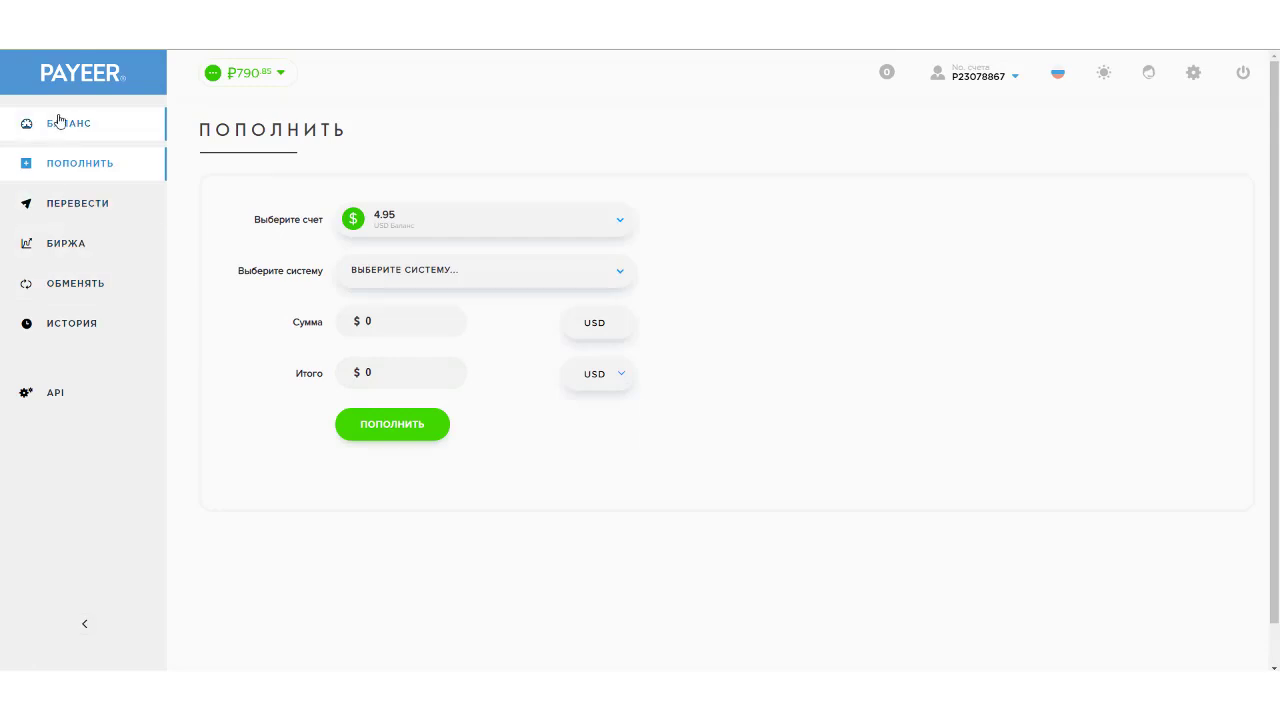
click(61, 123)
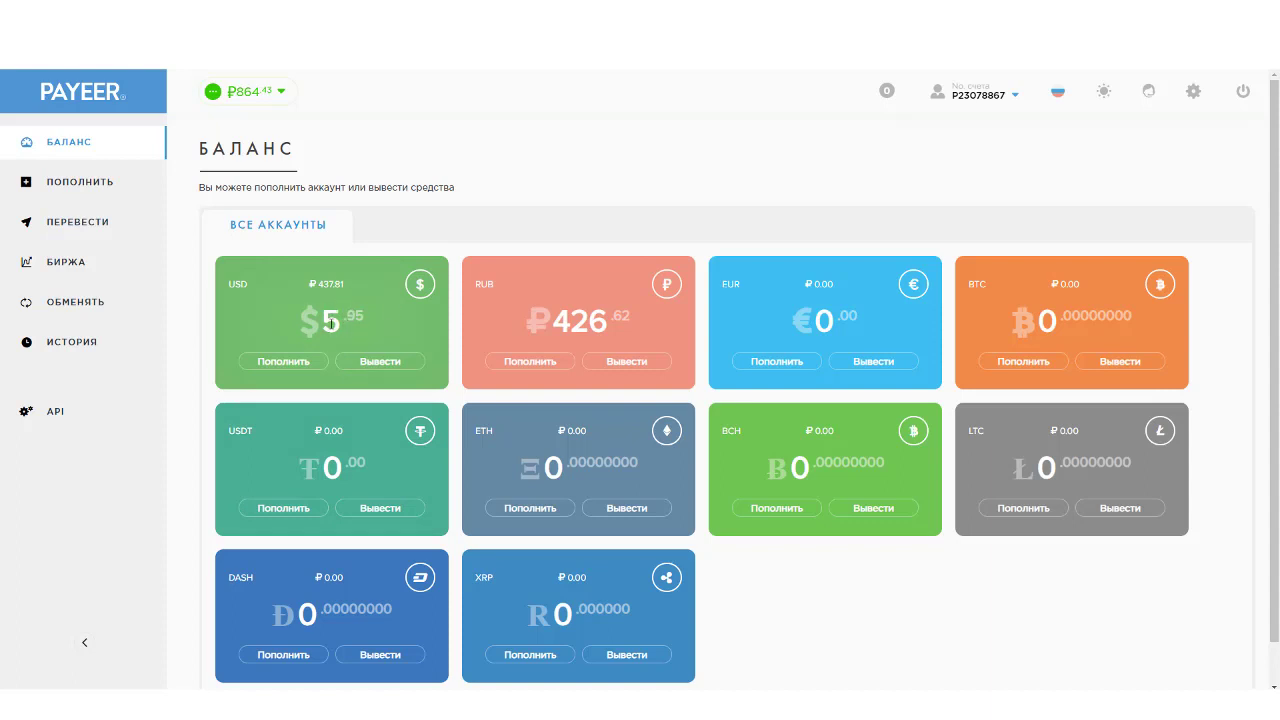
- View the operation details of the 23 May 2021 VISA top-up in the transaction history, then close them
click(89, 345)
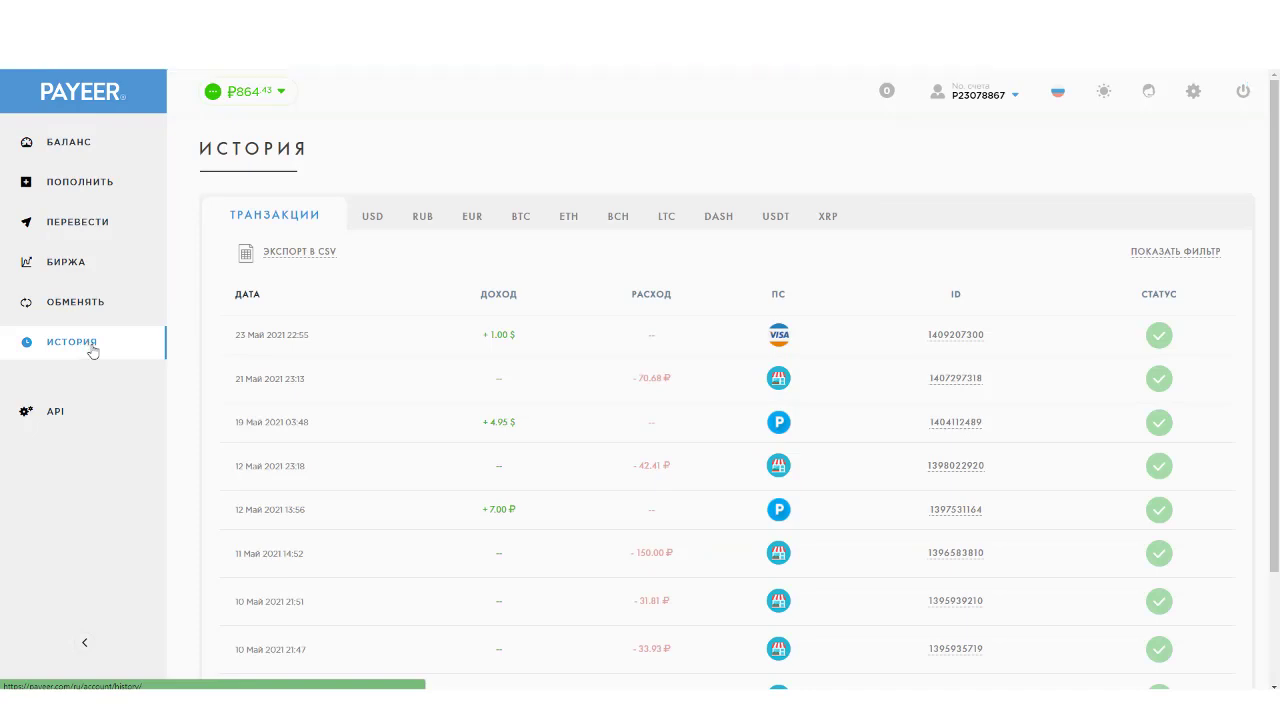
click(939, 340)
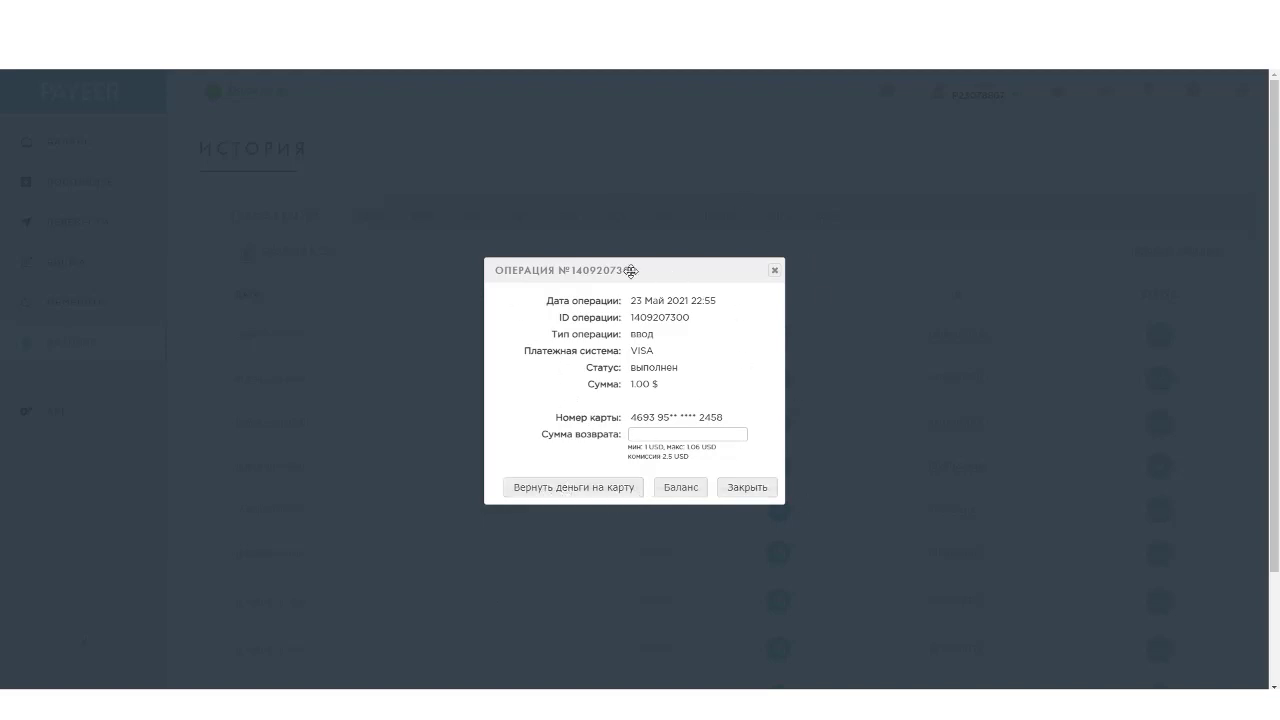
click(750, 488)
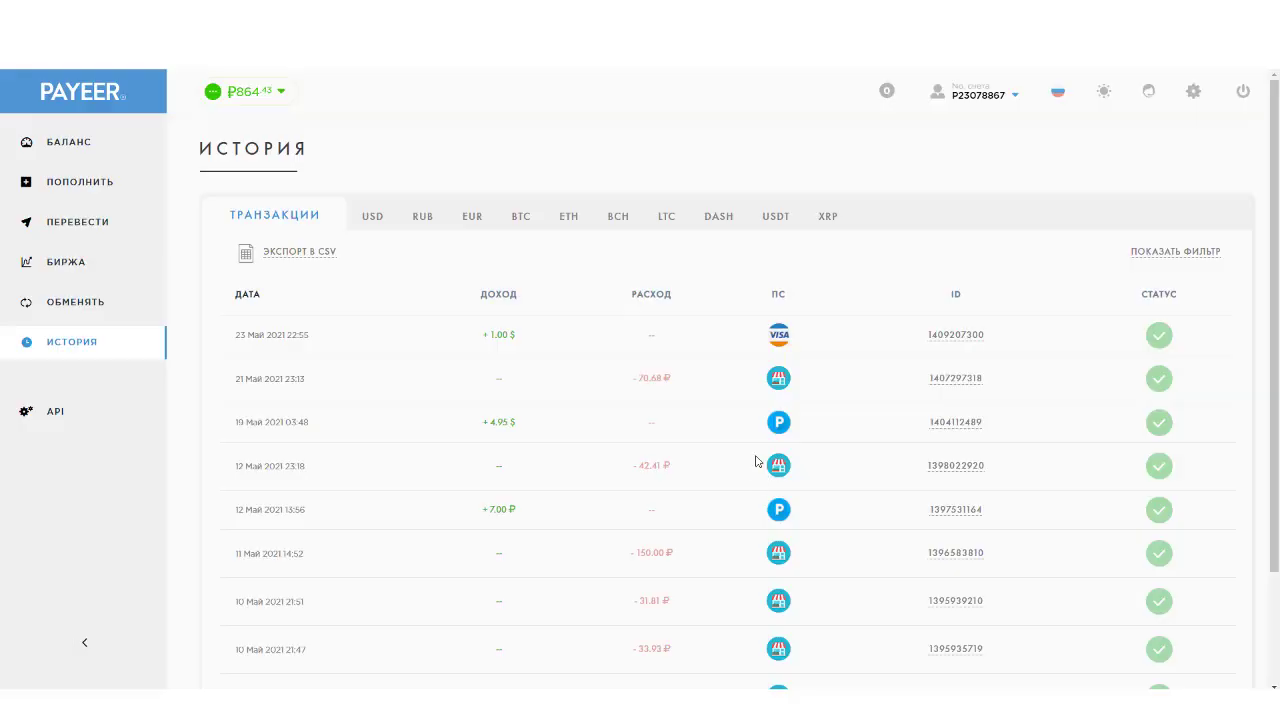
- Start another top-up of the USD account from the balance overview and list the available payment systems
click(68, 141)
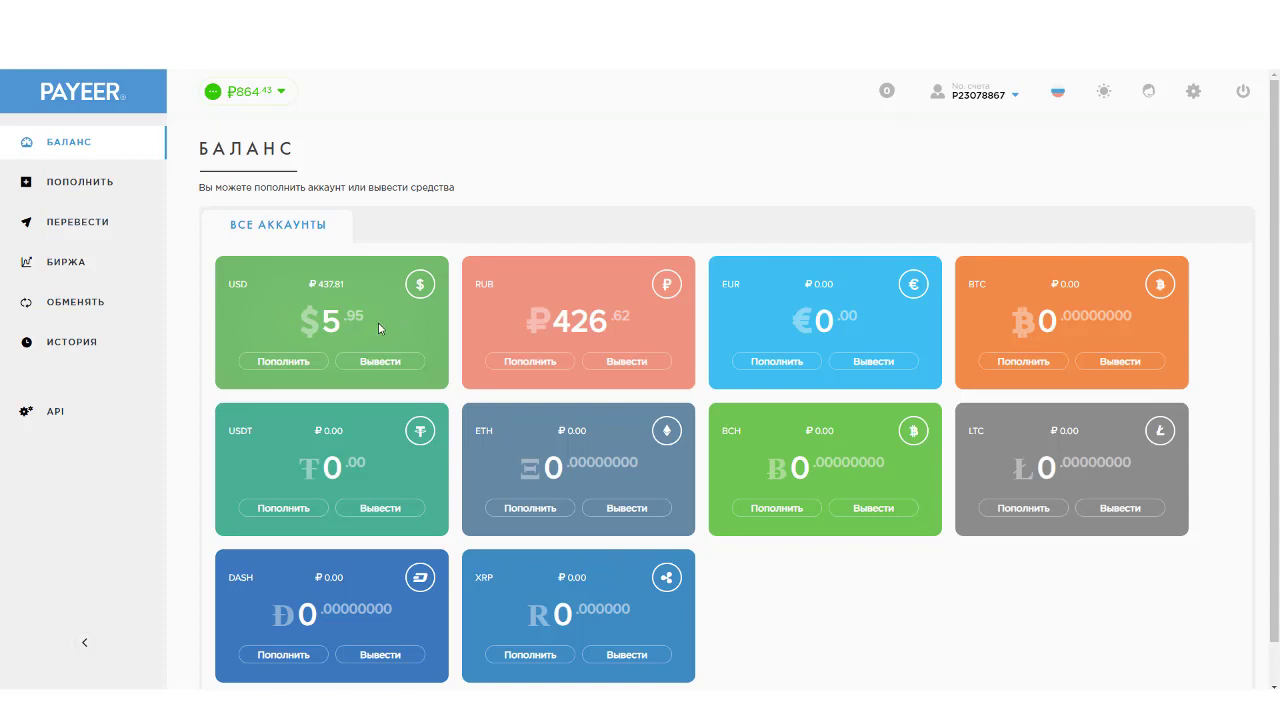
click(278, 366)
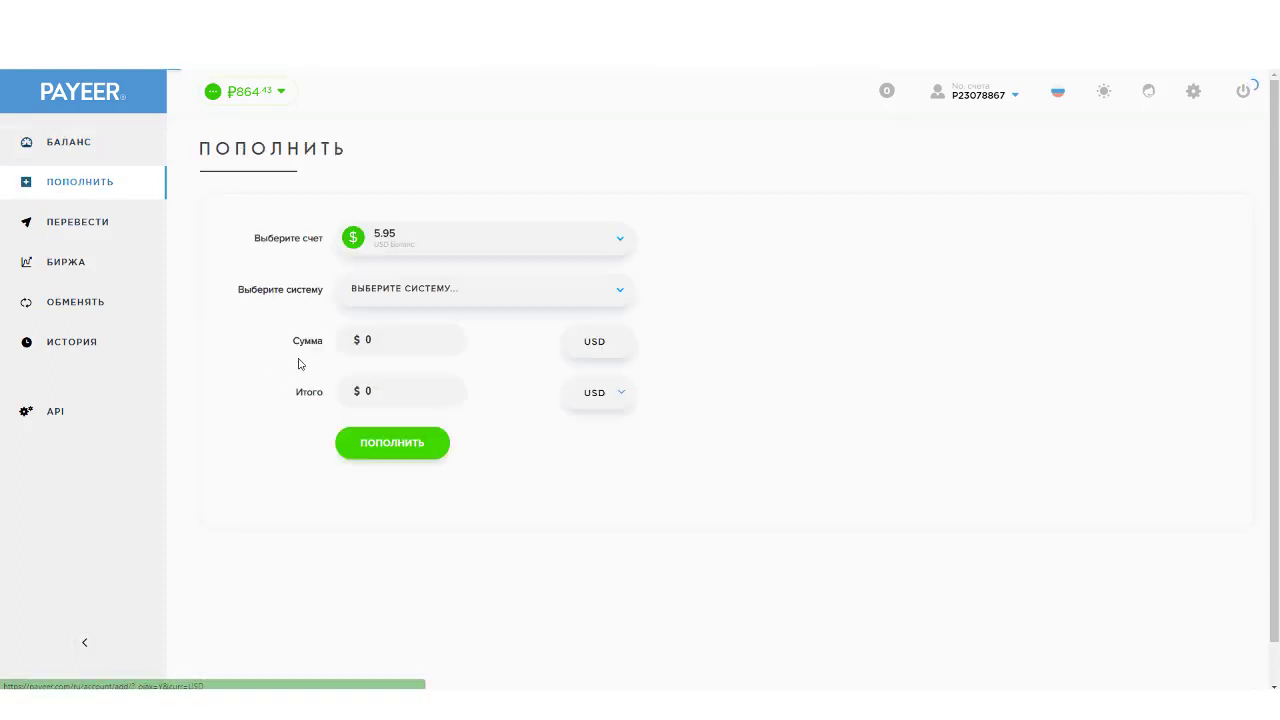
click(621, 292)
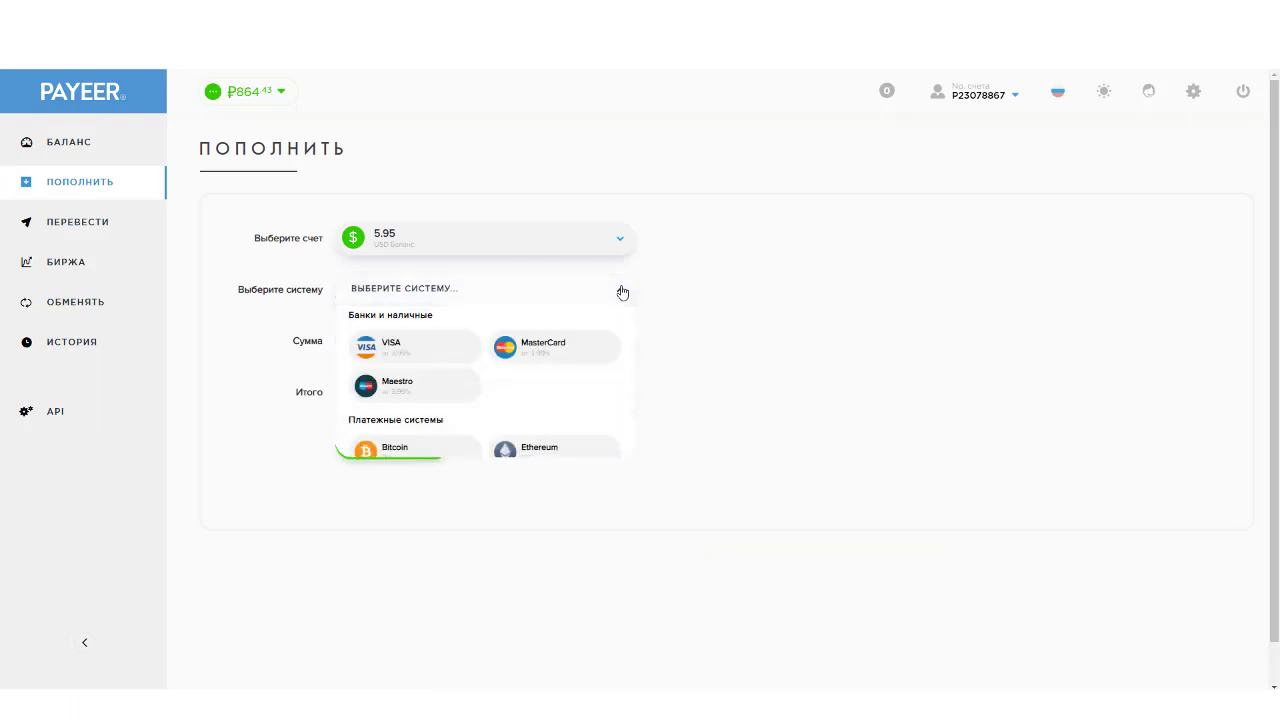